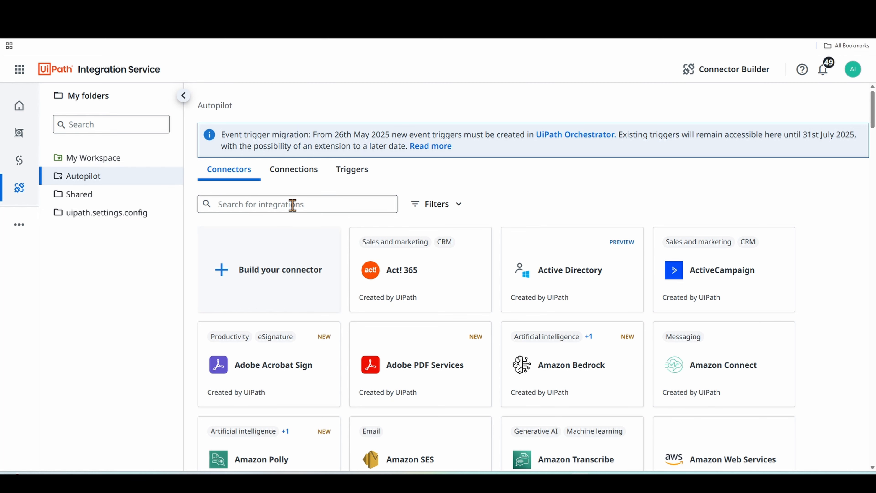
- Search the integration connectors for "open", open the OpenAI connector and start connecting to it
click(304, 206)
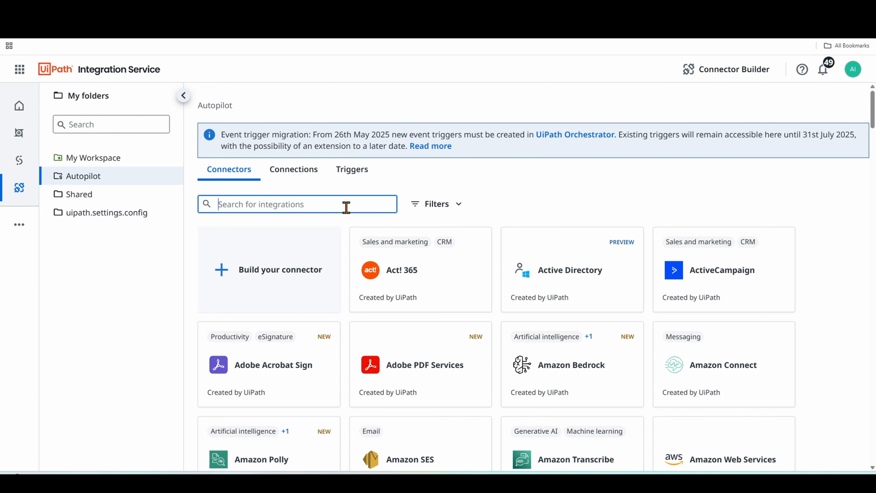
text(open)
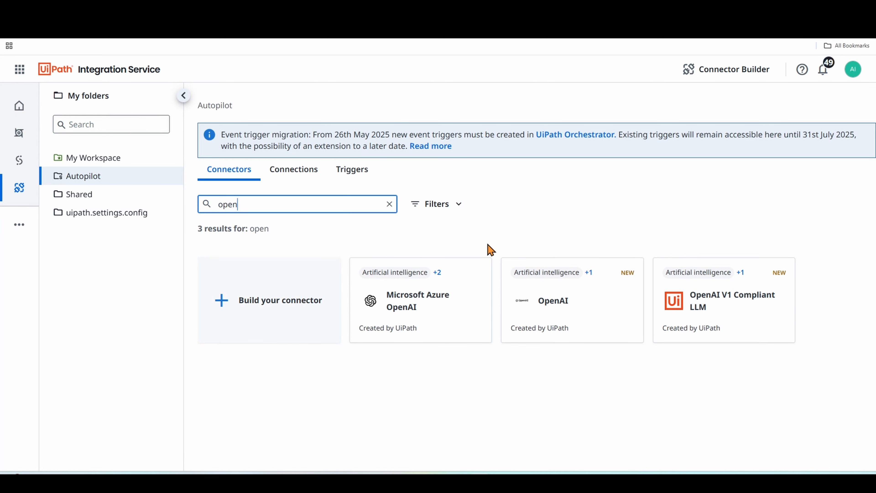
click(573, 294)
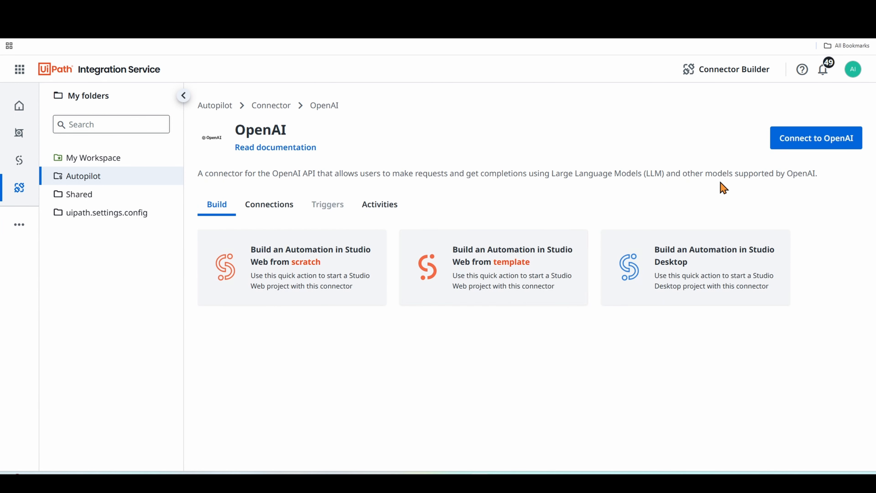
click(818, 146)
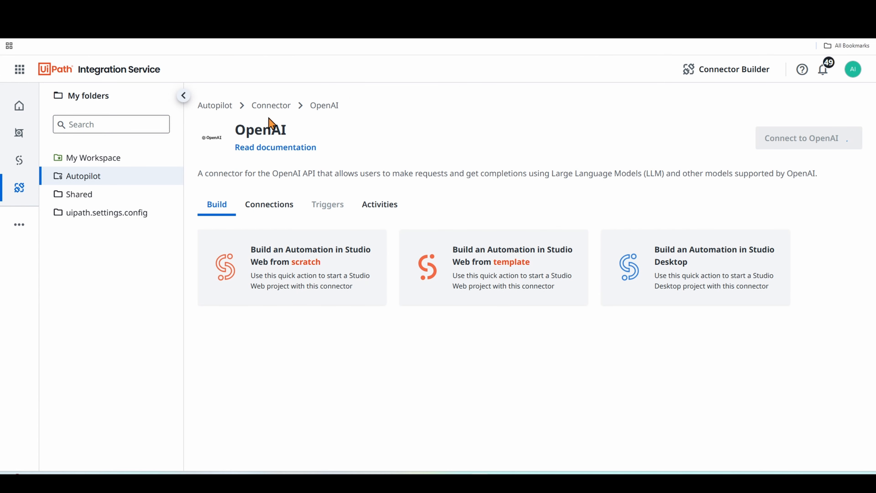
- Return to the Autopilot folder's connectors and view its list of connections
click(262, 106)
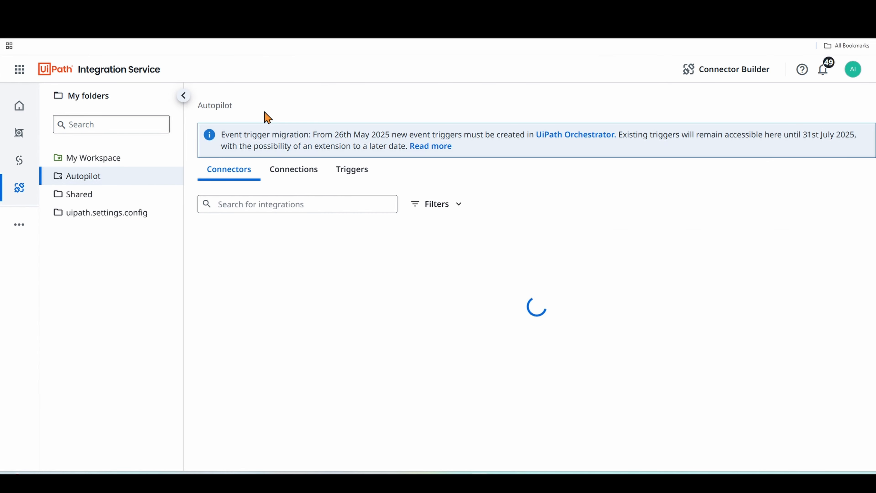
click(289, 170)
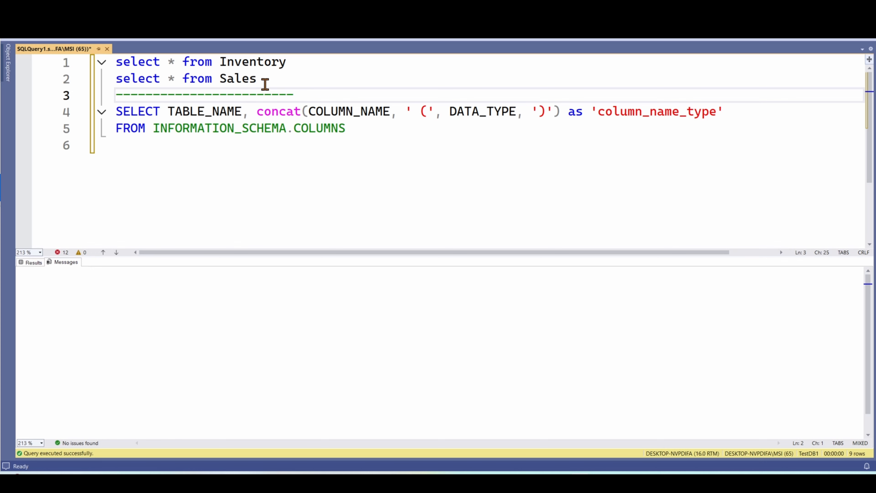
- Run the two select queries on the Inventory and Sales tables in SQL Server Management Studio
mouse_move(259, 79)
drag(258, 79, 123, 61)
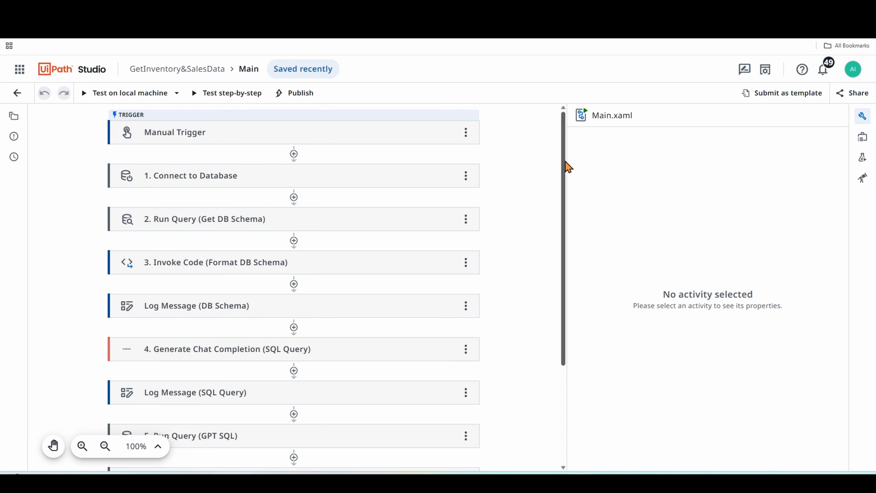
- Review the inPrompt and outResult arguments of the GetInventory&SalesData workflow in the data manager
click(863, 142)
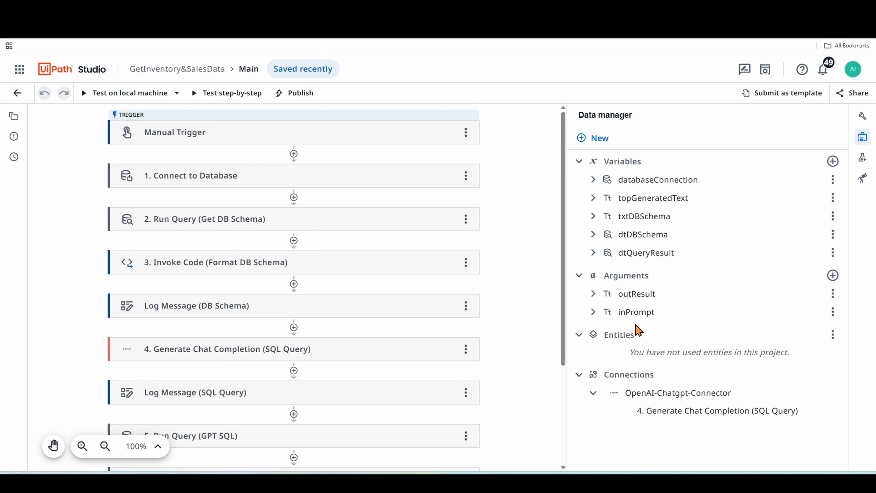
click(595, 312)
scroll(606, 330, down, 2)
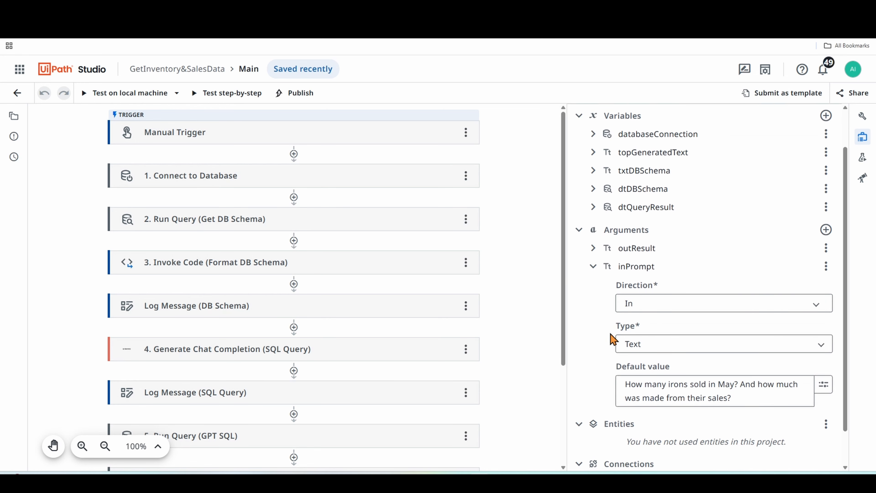
scroll(594, 319, down, 2)
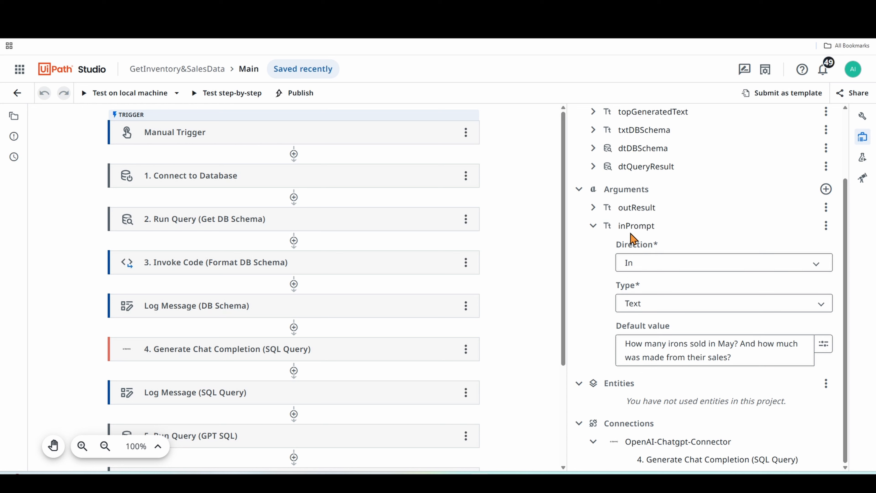
click(593, 208)
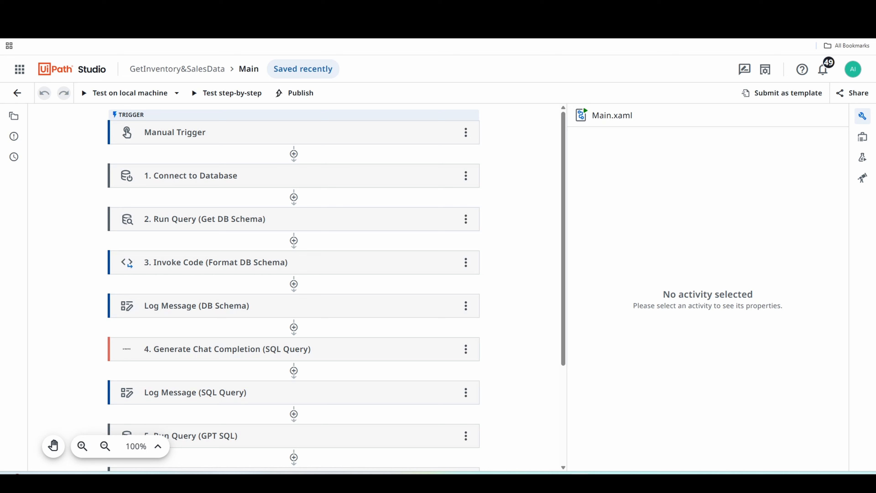
- Review the provider options and the full connection string of the Connect to Database activity
click(351, 182)
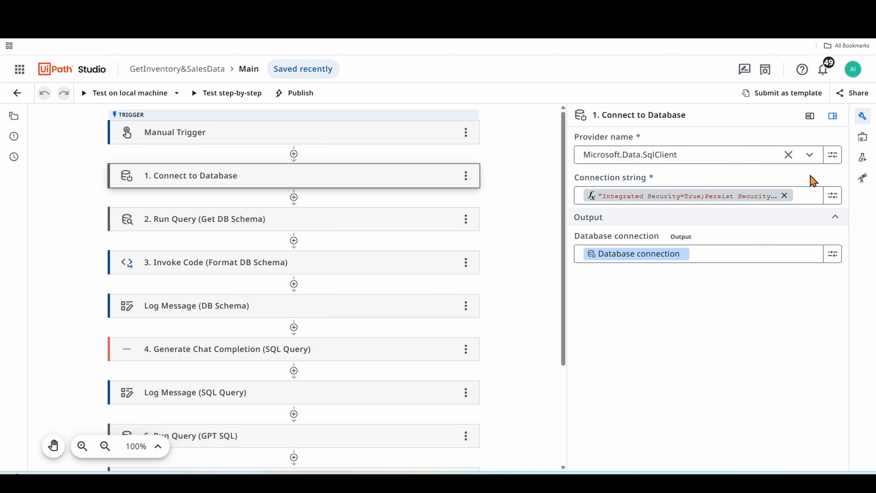
click(811, 155)
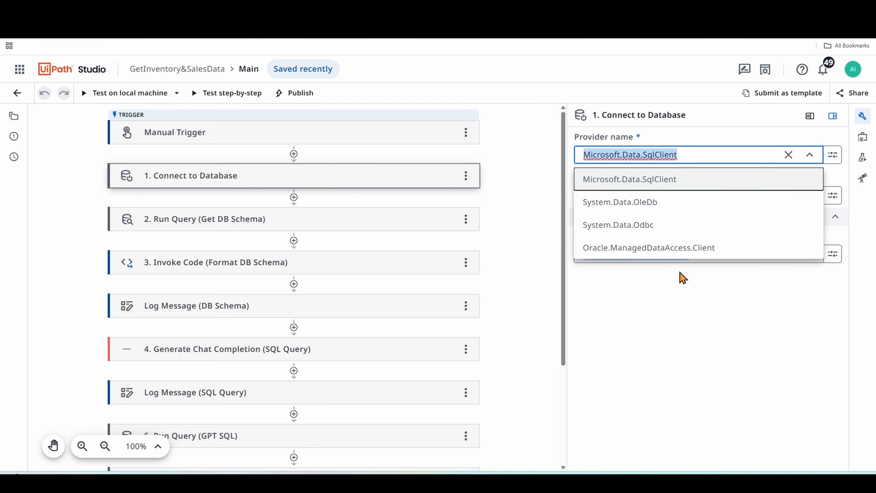
click(688, 303)
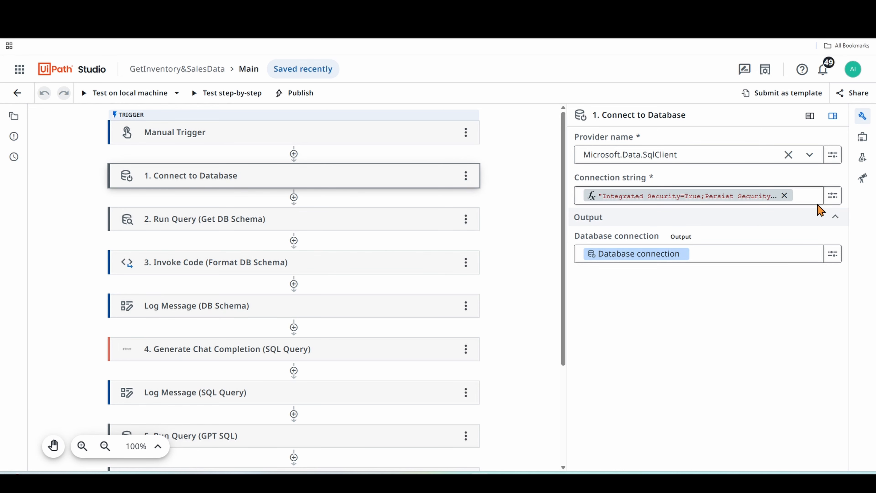
click(834, 196)
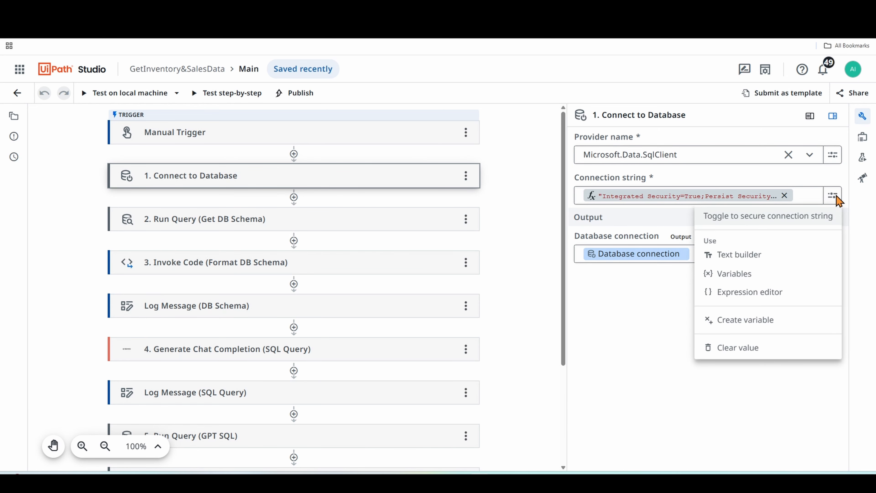
click(761, 254)
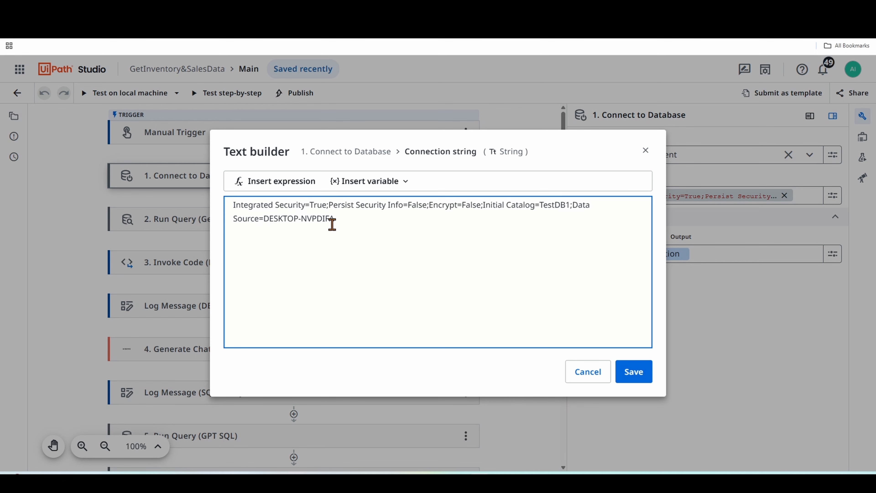
key(ctrl+plus)
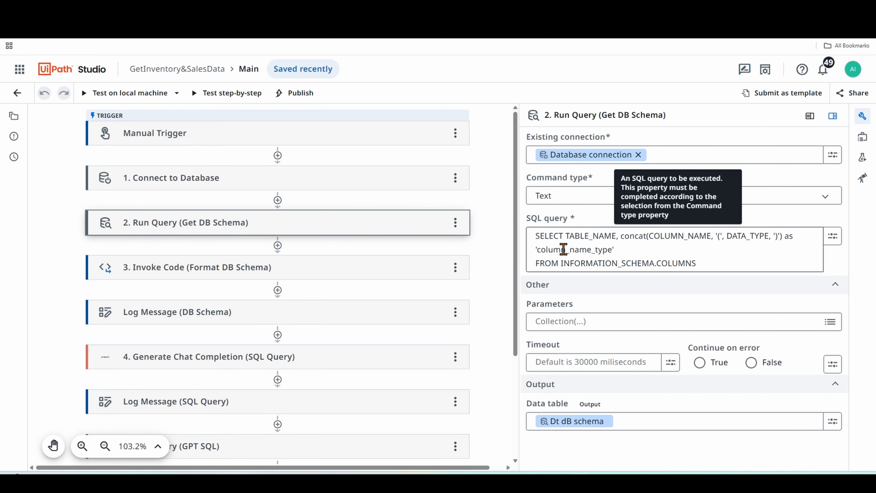
- Review the SQL query of the Run Query (Get DB Schema) activity and run the same INFORMATION_SCHEMA.COLUMNS query in SQL Server Management Studio
drag(700, 264, 534, 235)
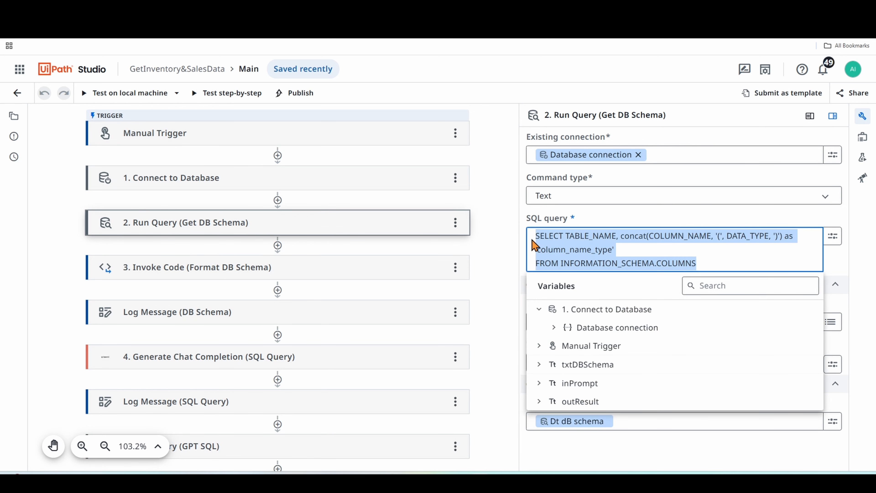
click(613, 236)
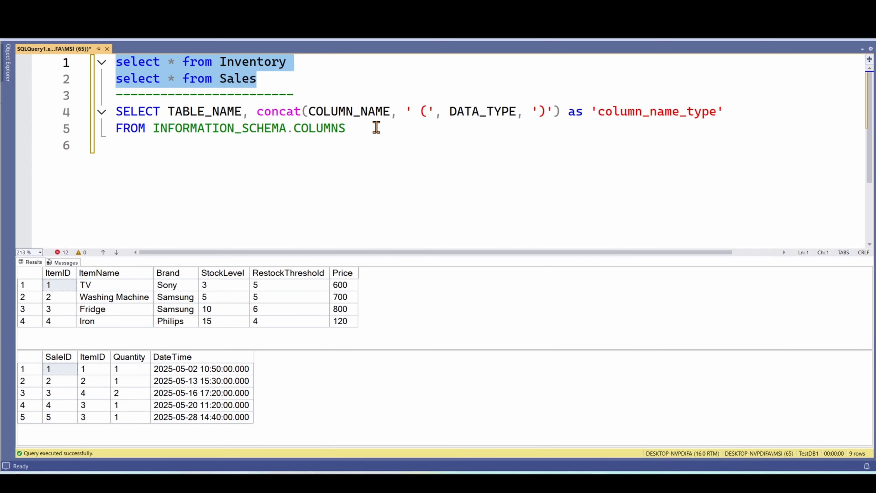
click(363, 130)
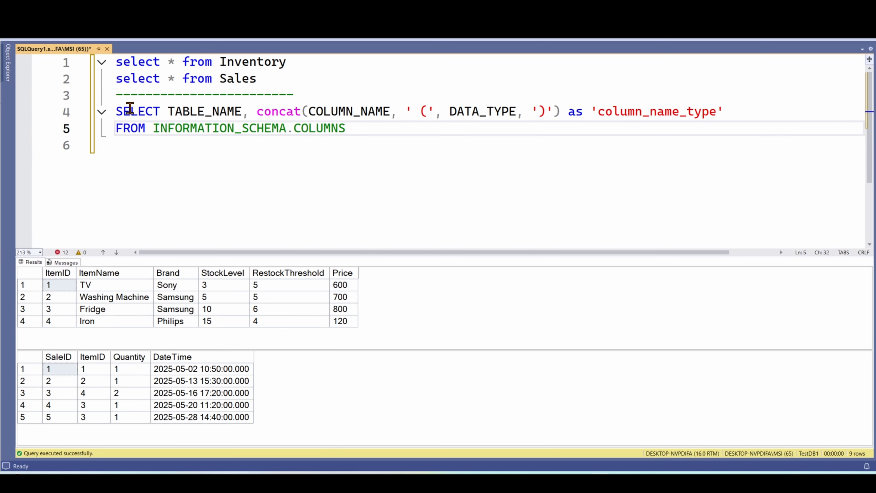
drag(358, 129, 118, 109)
key(F5)
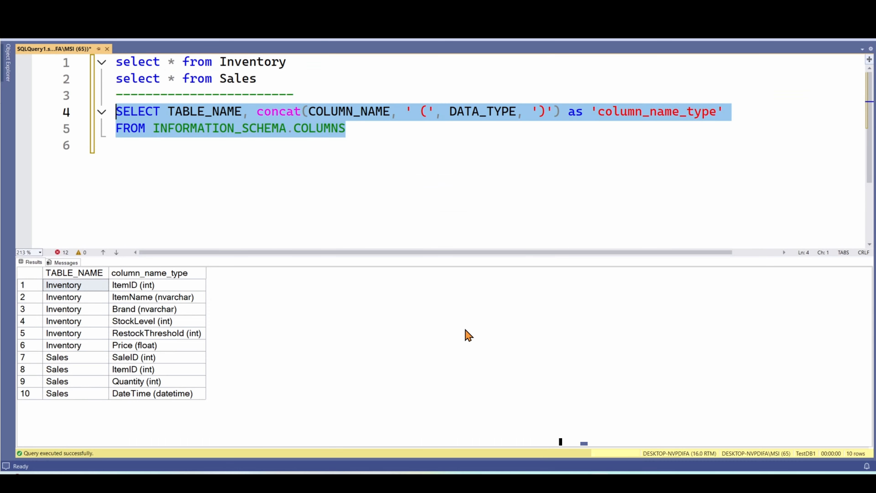
- Paste the formatted Inventory and Sales schema text below the schema query in SQL Server Management Studio
click(228, 176)
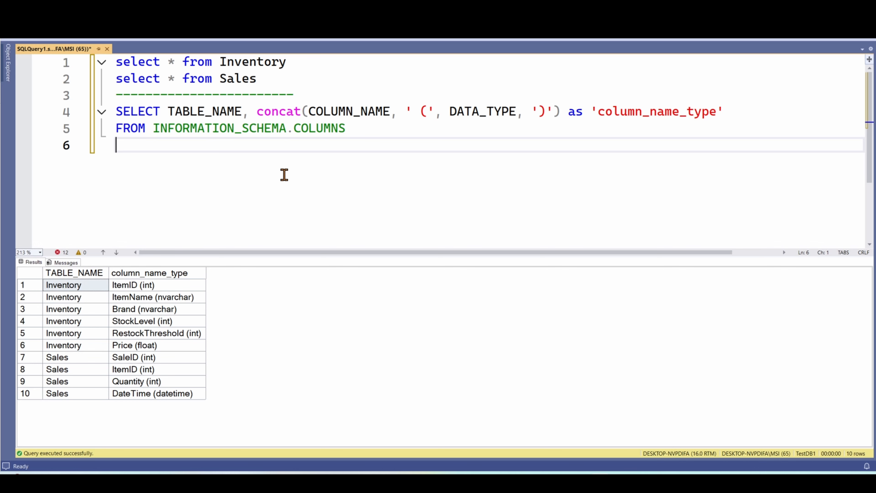
key(Return)
text(Inventory: ID(int)|Item(nvarchar)|Brand(nvarchar)|Quantity(int)|RestockThreshold(int) Sales: ID(int)|ItemID(int)|ItemQuantity(int)|ItemPrice(float)|DateTime(datetime))
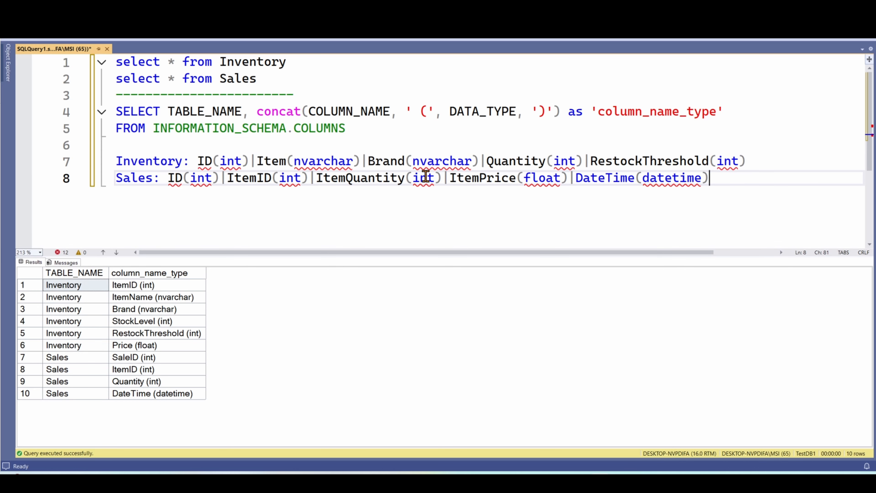
- Examine the pasted Inventory and Sales lines, comparing each table name with its pipe-separated columns and data types
drag(116, 160, 718, 176)
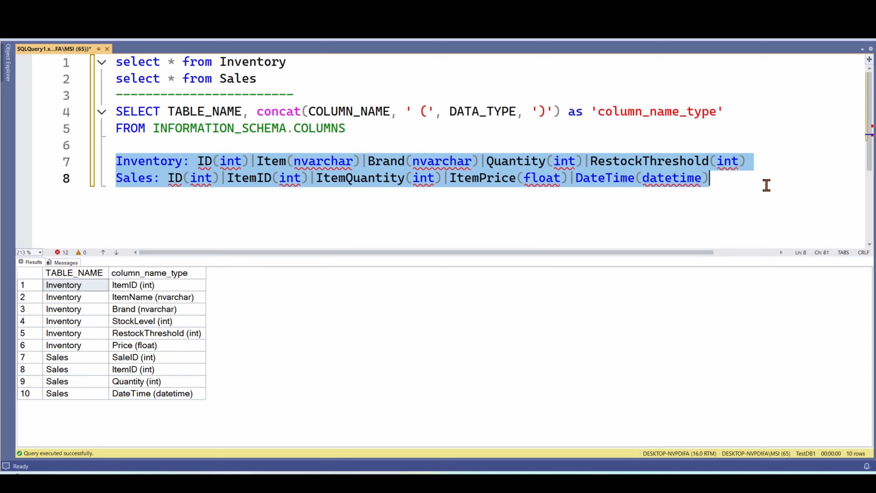
click(736, 184)
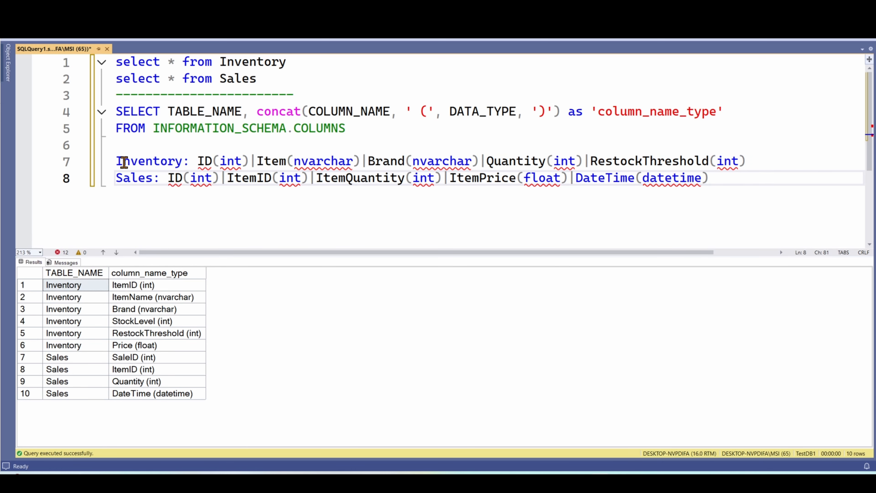
drag(117, 161, 749, 156)
click(205, 160)
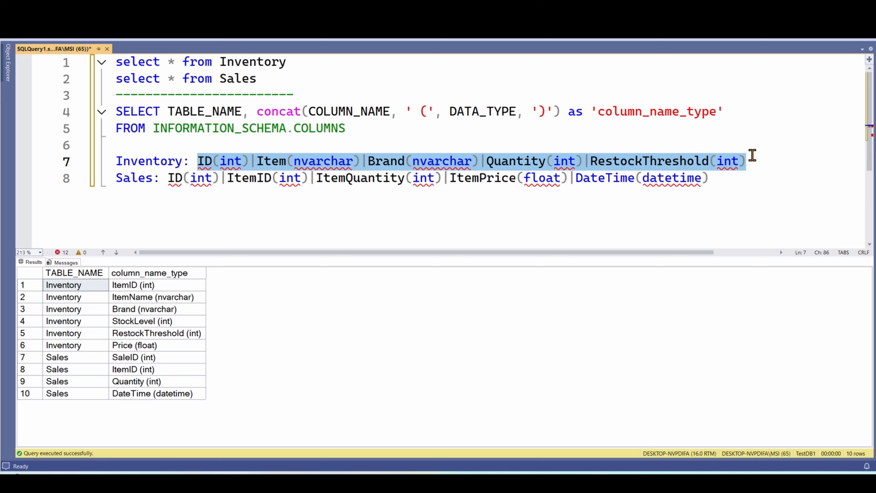
click(159, 177)
drag(113, 180, 785, 175)
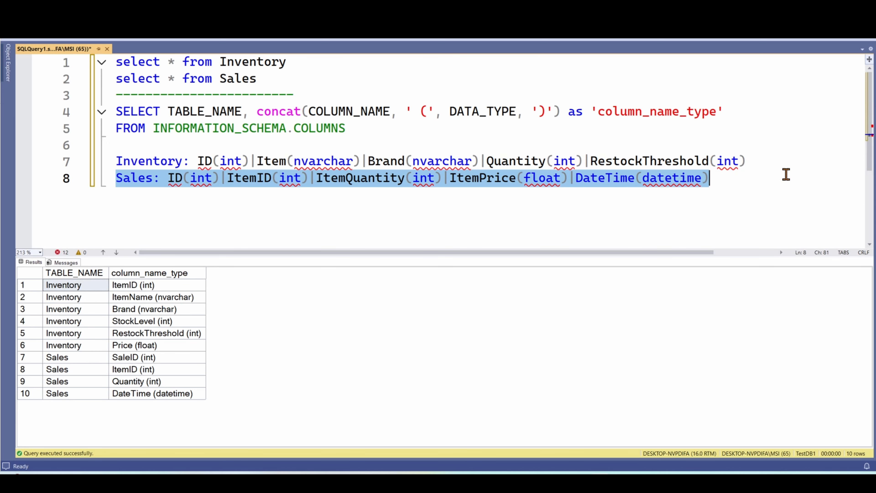
click(746, 181)
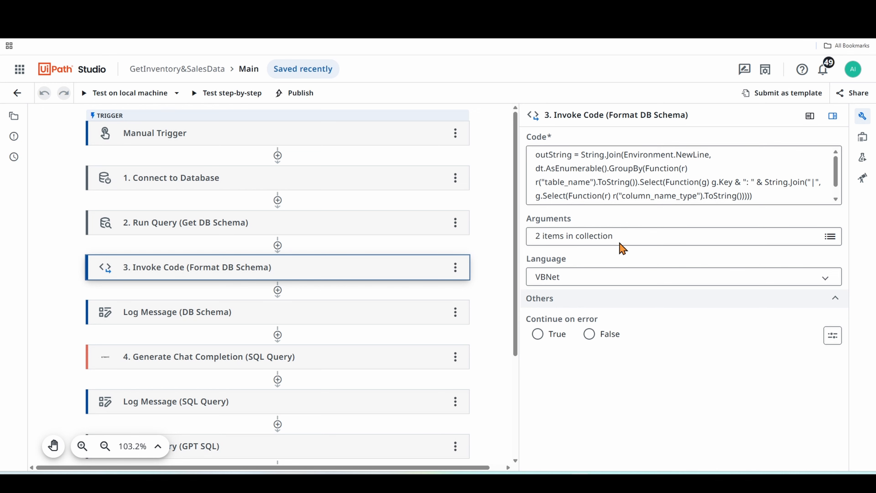
- Review the arguments of the Invoke Code (Format DB Schema) activity in UiPath Studio and close them without saving
click(831, 237)
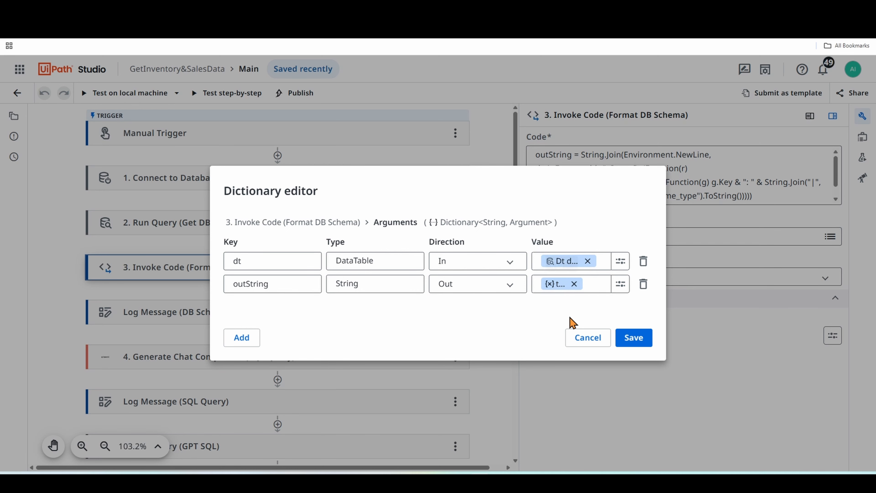
click(593, 340)
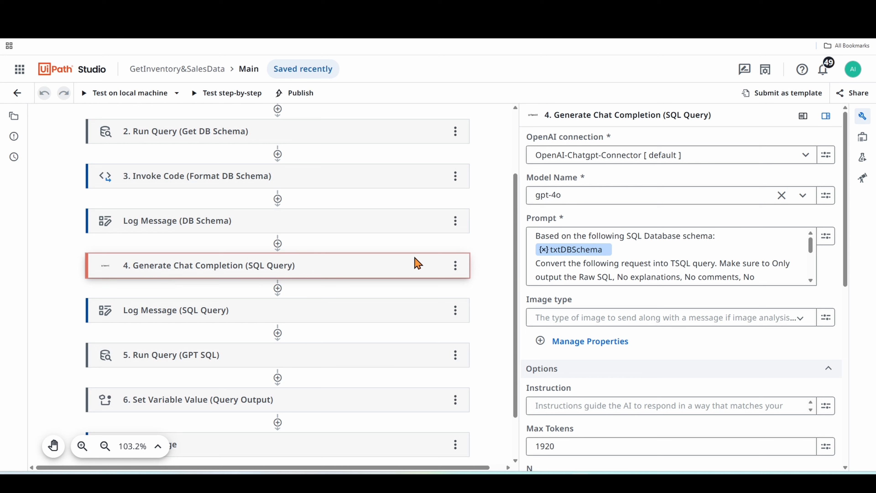
- Review the available OpenAI connections and model names for the Generate Chat Completion (SQL Query) activity
click(590, 162)
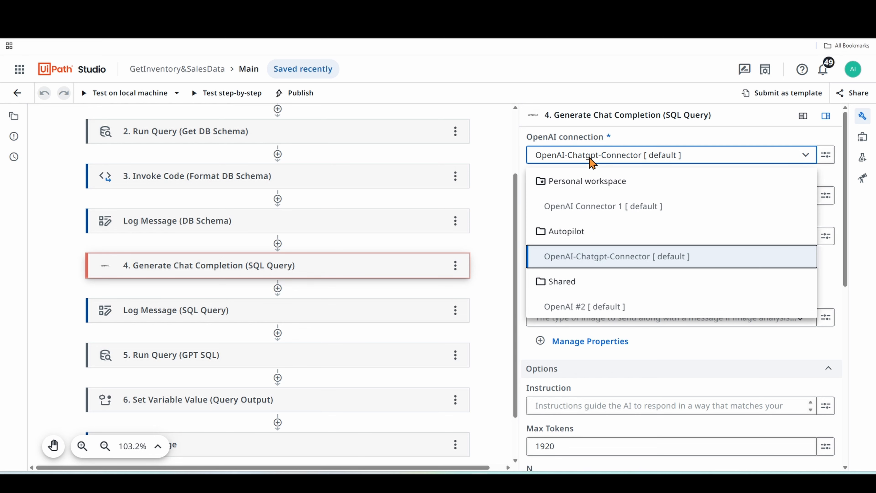
click(589, 164)
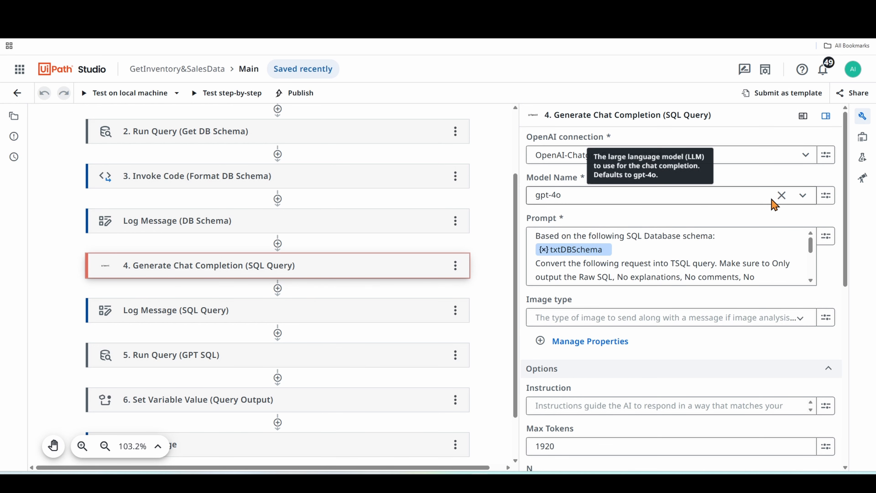
click(805, 196)
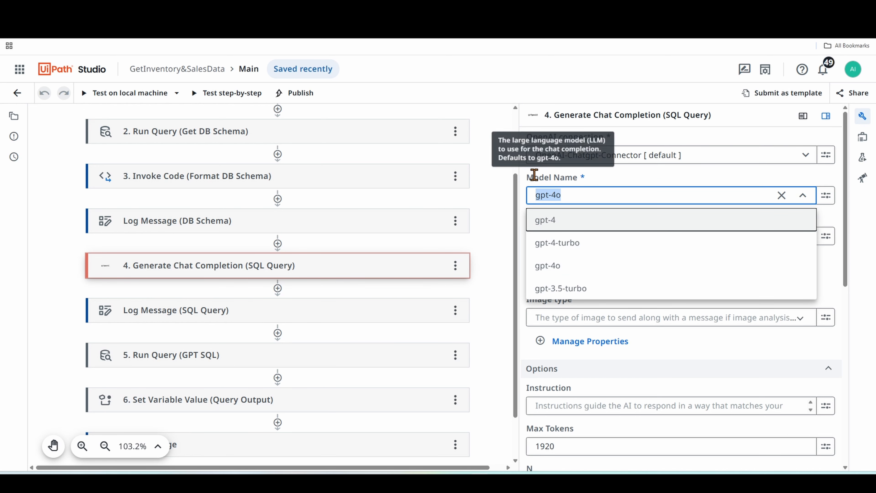
click(626, 182)
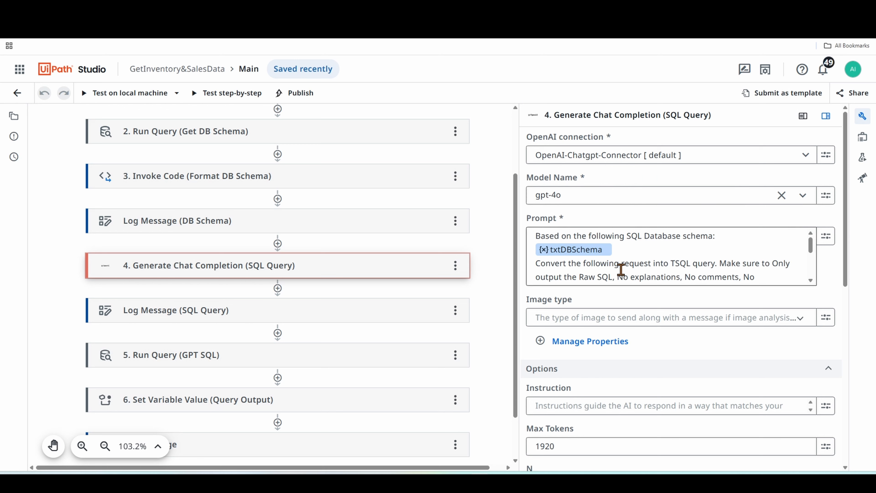
- Examine the full prompt of the Generate Chat Completion (SQL Query) activity in the text builder, noting its TSQL and text-parameter rules
click(827, 242)
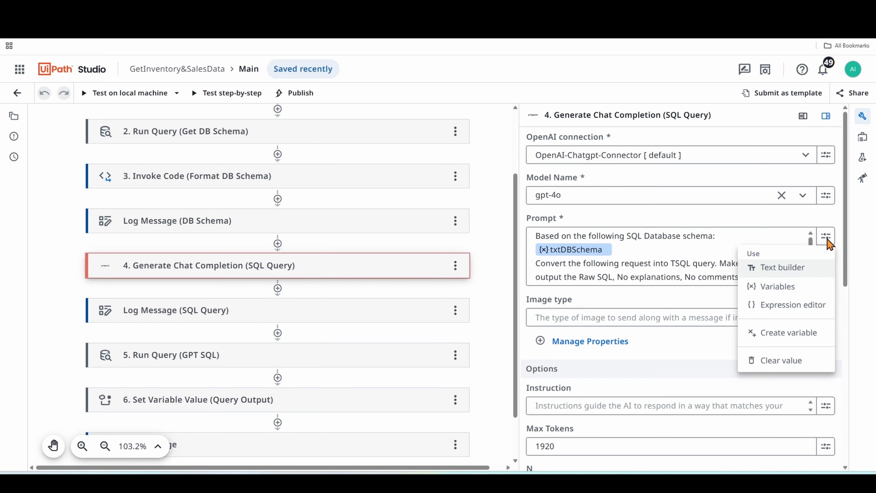
click(793, 271)
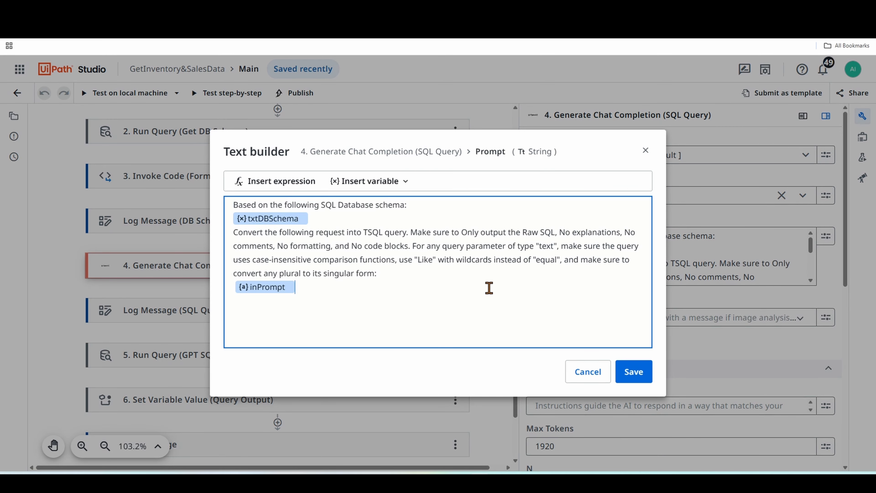
key(ctrl+plus)
key(ctrl+plus)
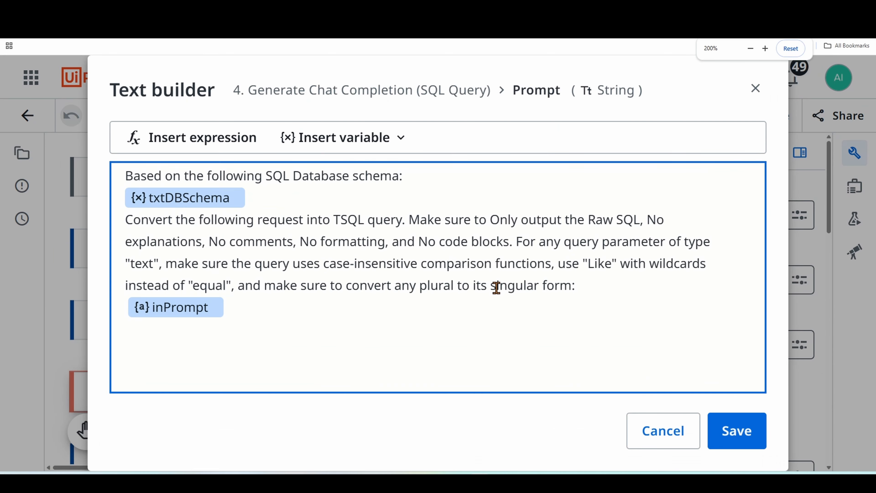
key(ctrl+minus)
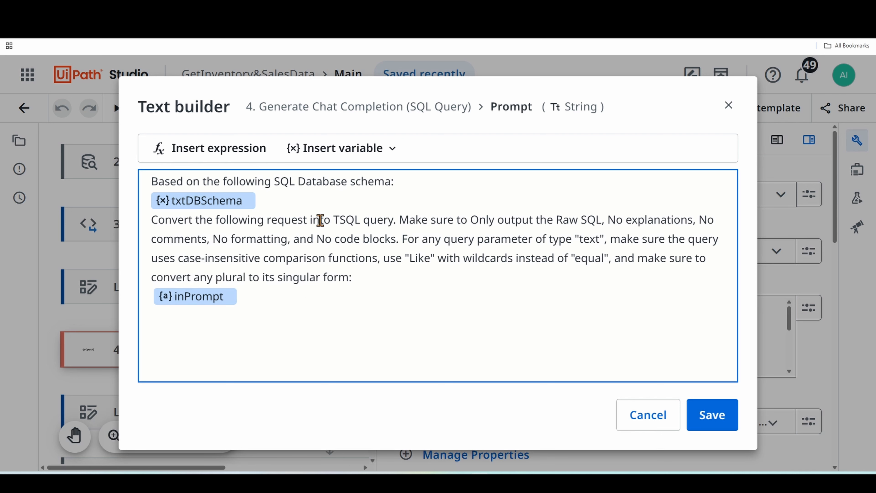
drag(332, 220, 392, 222)
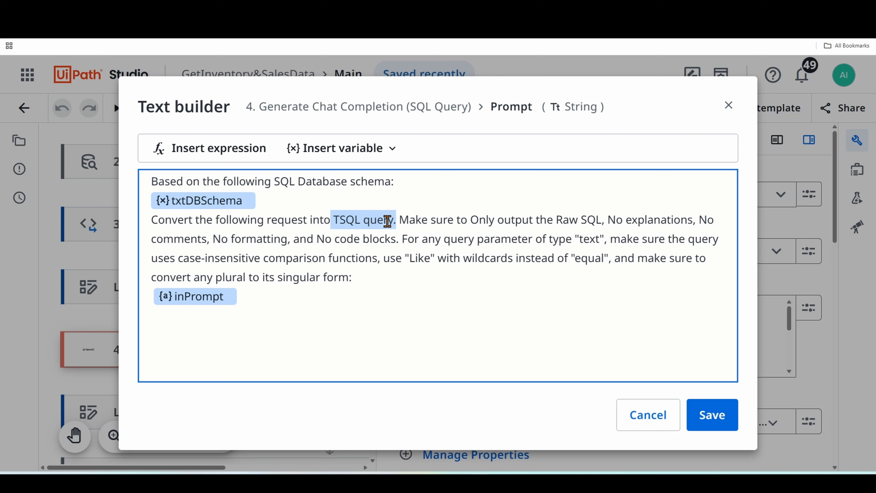
click(347, 222)
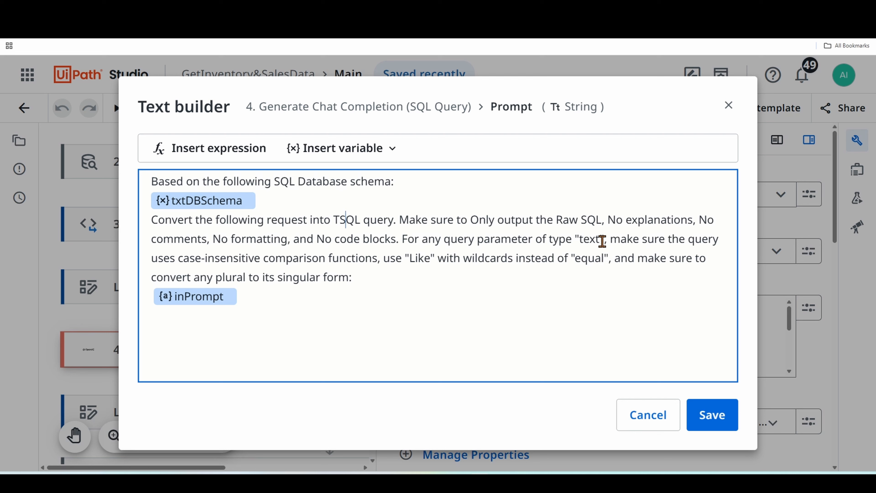
drag(604, 239, 557, 239)
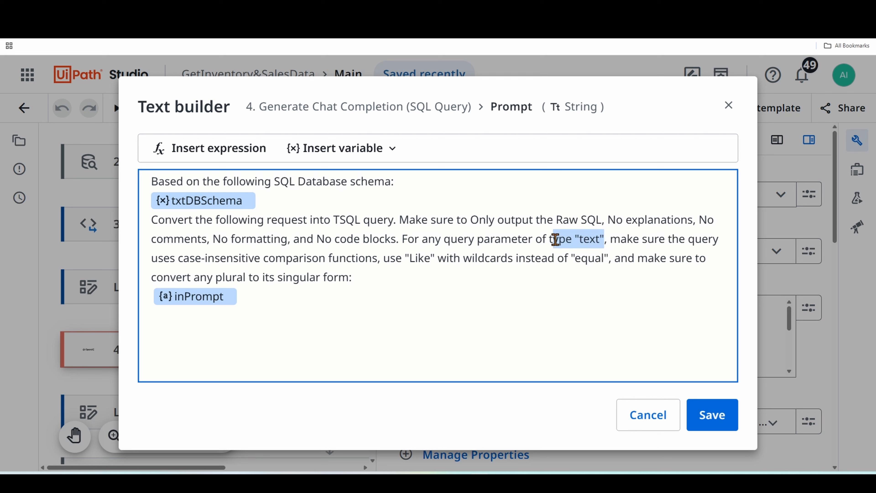
click(558, 240)
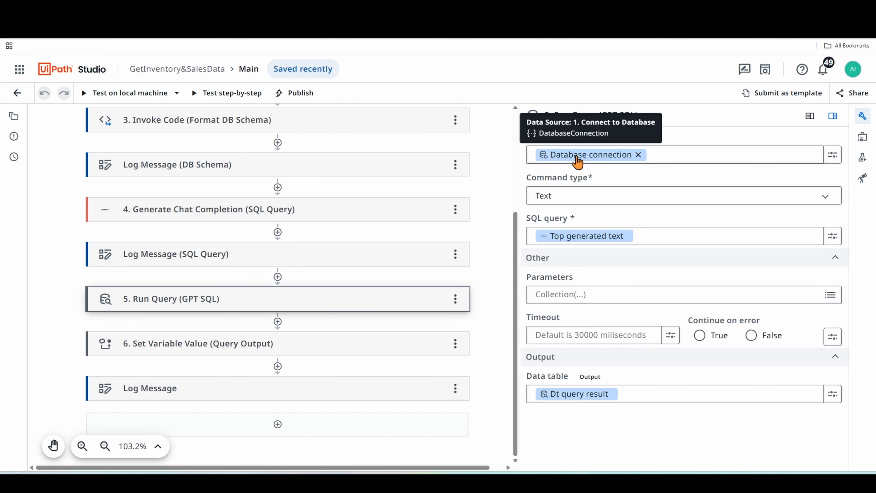
- Review the Run Query (GPT SQL) settings and the row-joining expression that Set Variable Value (Query Output) assigns to outResult
scroll(392, 254, up, 5)
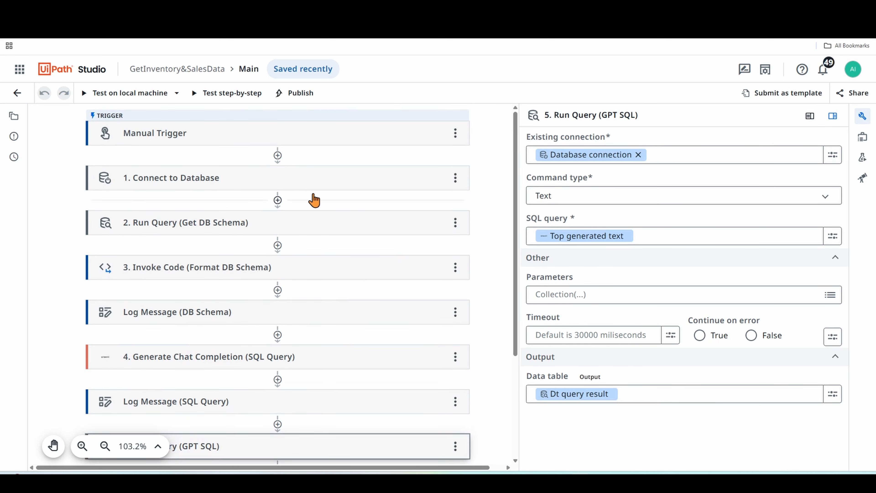
scroll(342, 259, down, 4)
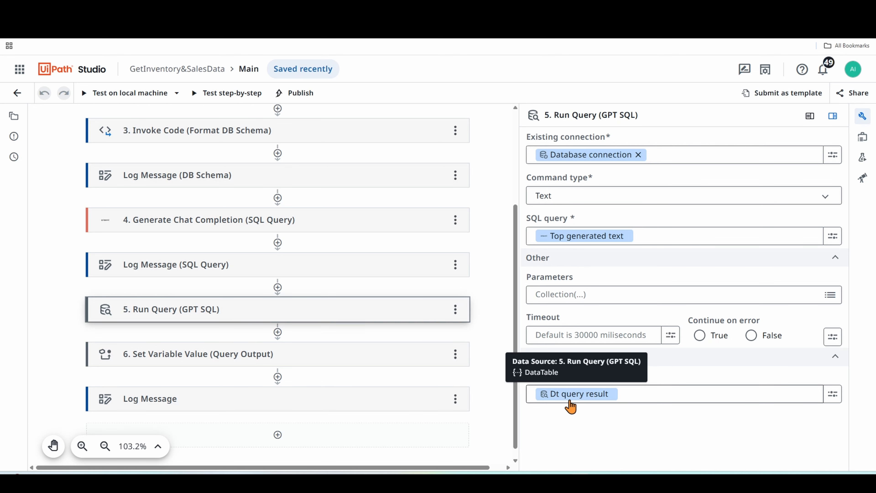
click(334, 358)
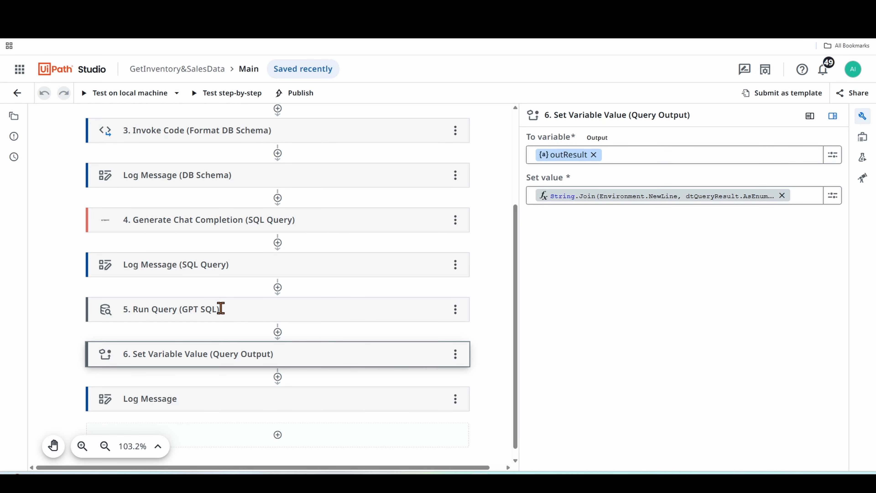
click(834, 197)
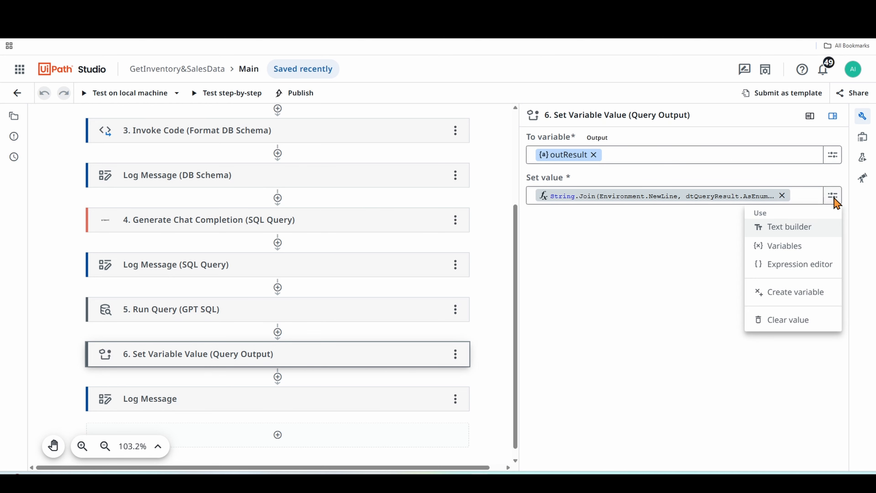
click(781, 235)
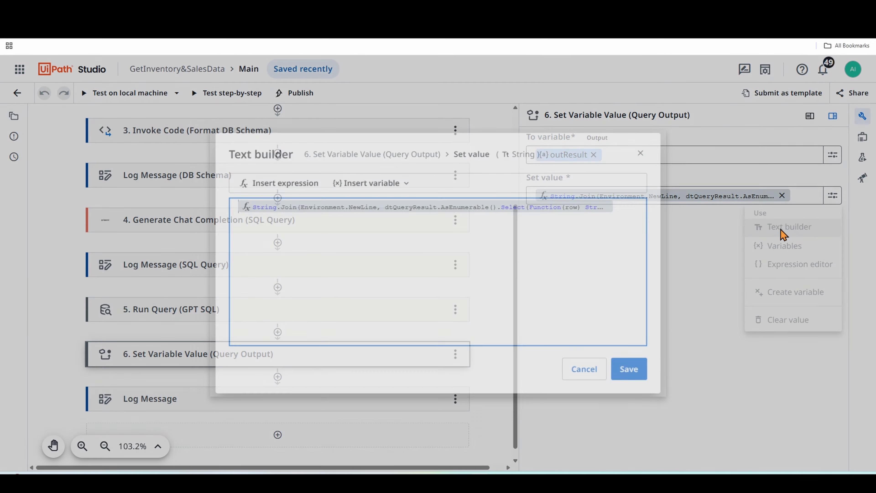
click(604, 210)
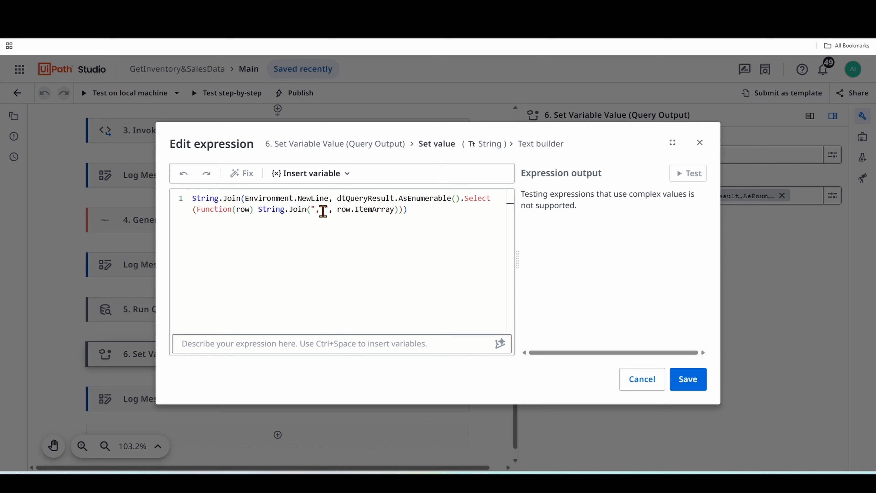
drag(316, 211, 324, 211)
click(426, 210)
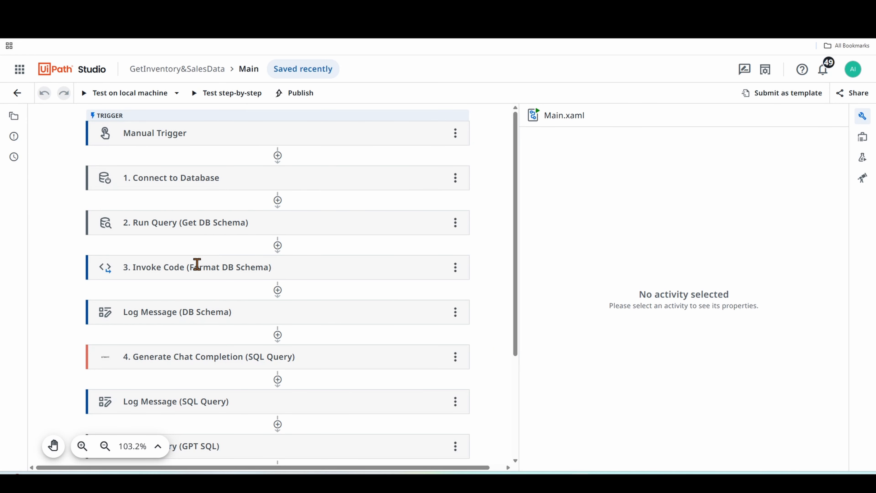
- Start publishing the GetInventory&SalesData automation and set its location to Orchestrator Autopilot Feed
scroll(227, 254, down, 1)
scroll(231, 244, up, 1)
click(298, 100)
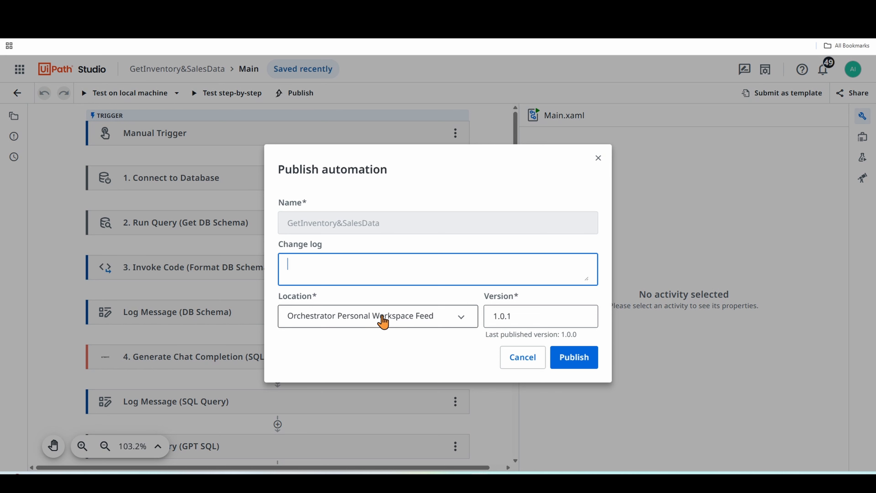
click(385, 318)
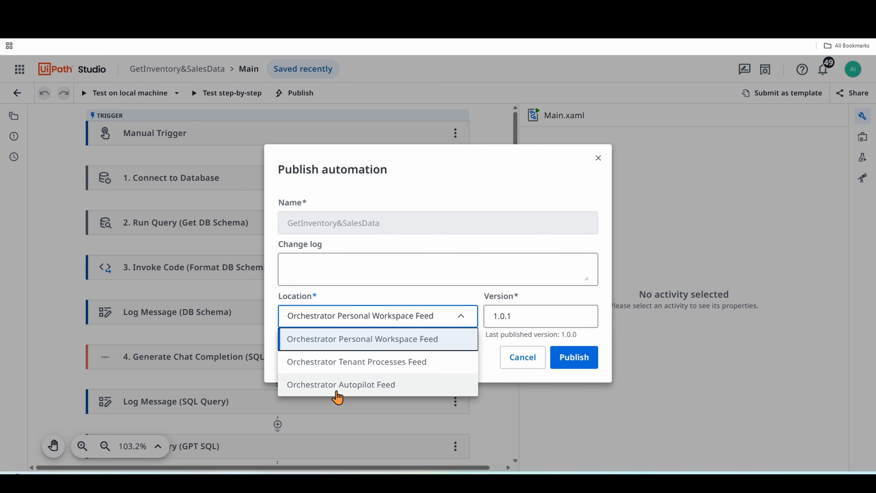
click(367, 386)
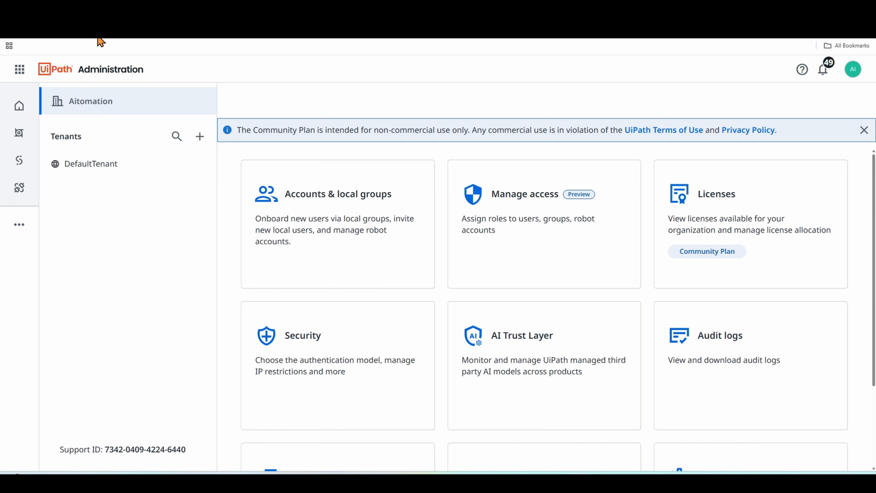
- Open the AI Trust Layer settings in UiPath Administration and select DefaultTenant for Autopilot for Everyone
click(19, 69)
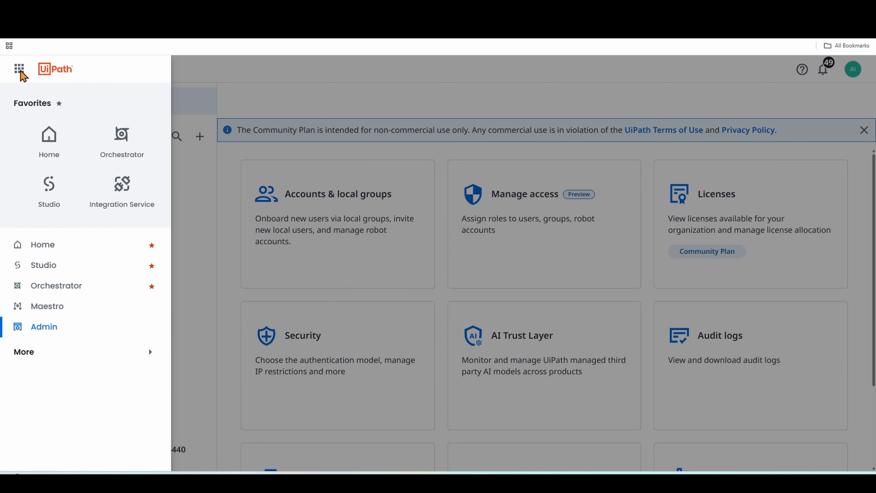
click(197, 270)
scroll(525, 233, down, 2)
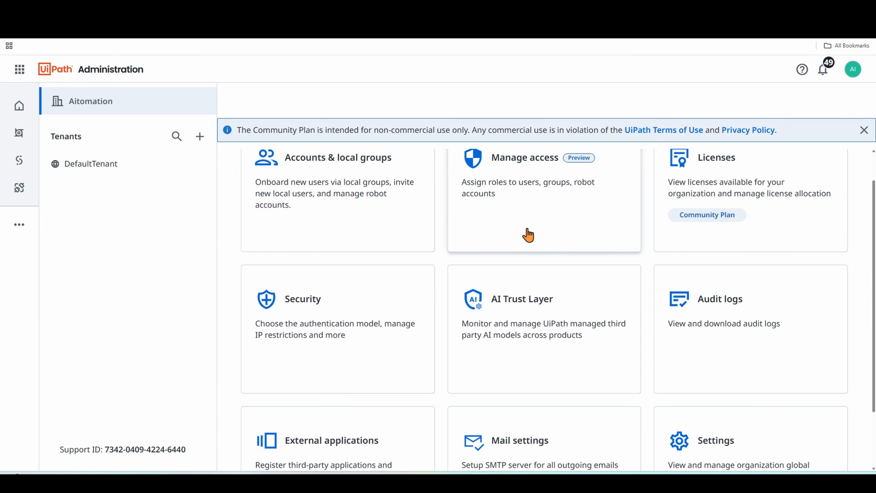
scroll(553, 293, down, 2)
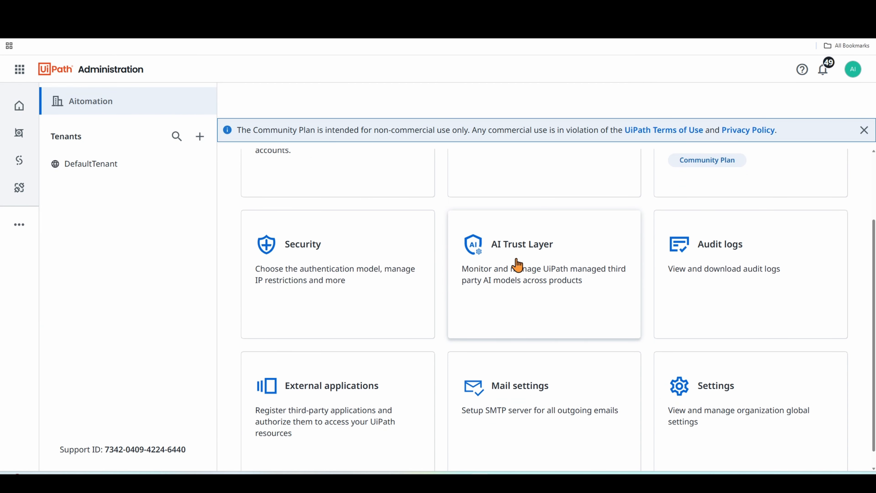
click(522, 254)
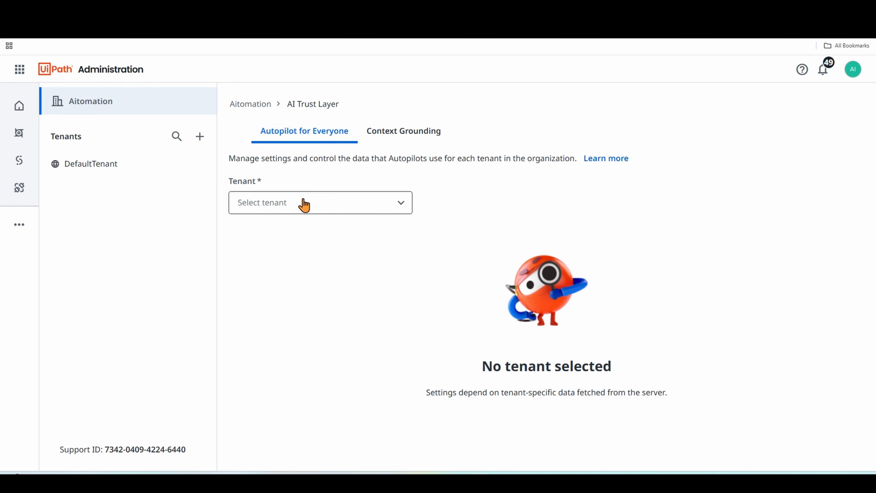
click(323, 207)
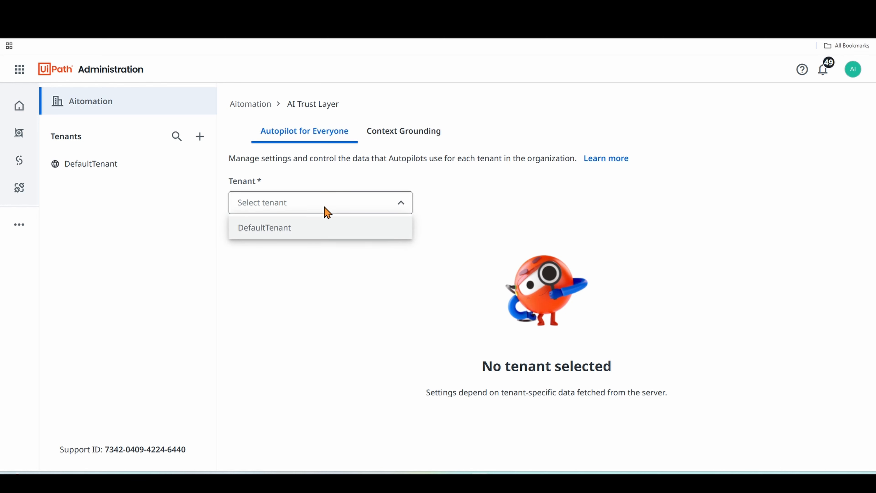
click(280, 229)
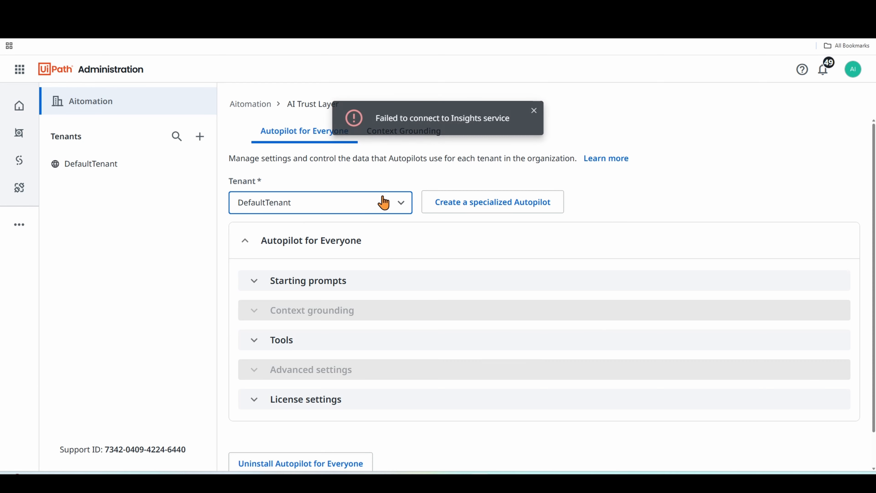
- Open the tool configuration for Autopilot for Everyone and load the GetInventory_SalesData automation from the Autopilot Orchestrator folder
scroll(365, 214, down, 1)
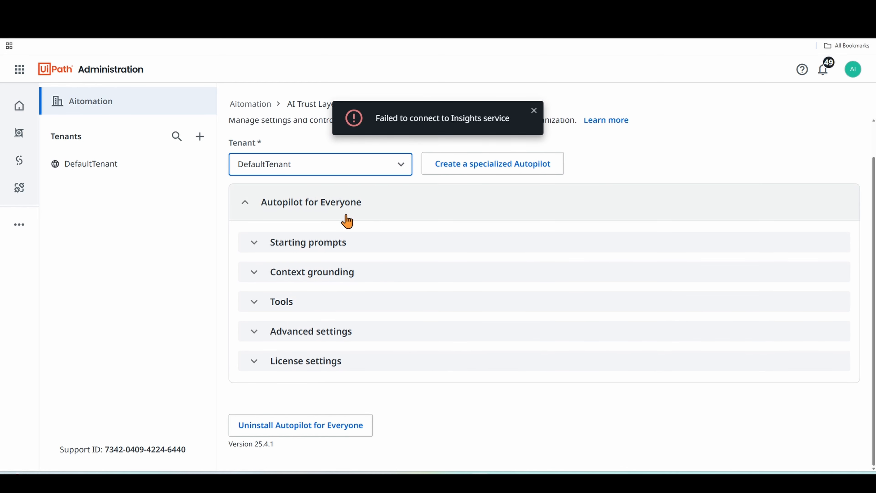
click(280, 305)
scroll(324, 283, down, 2)
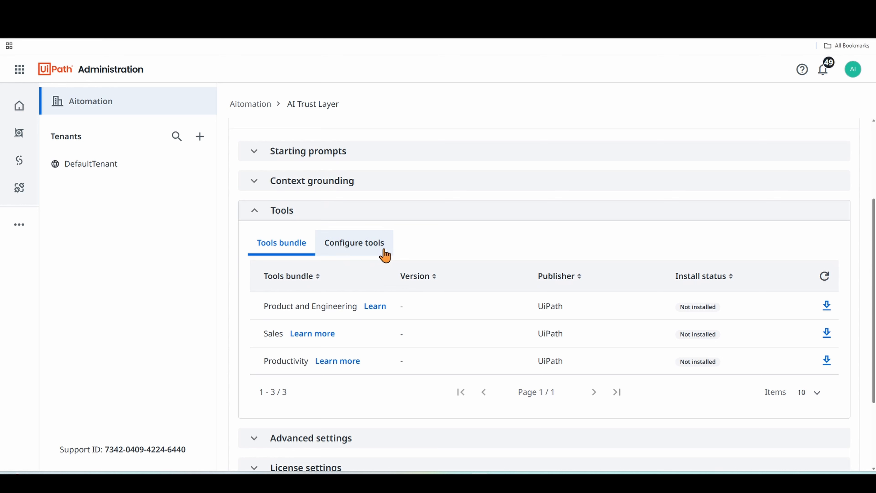
click(351, 252)
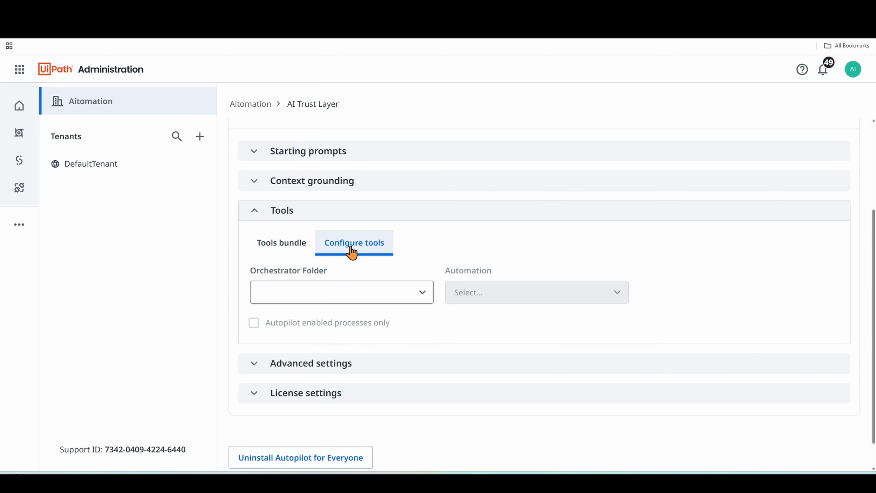
click(333, 292)
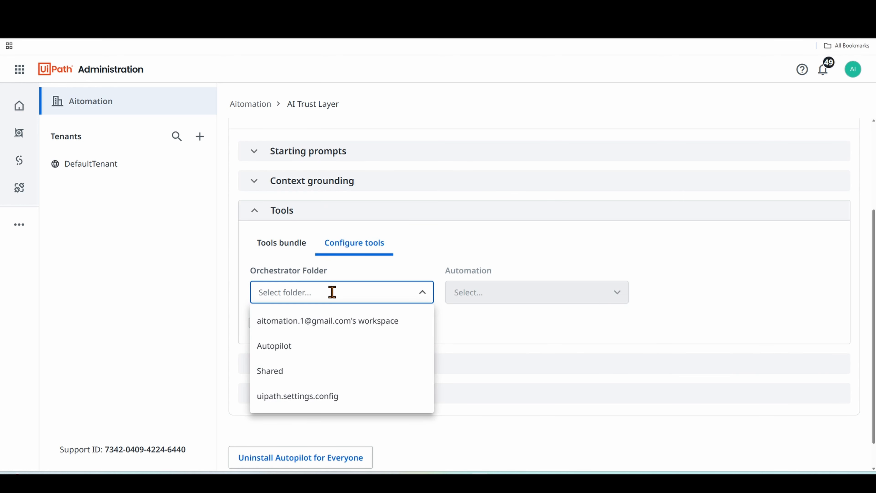
click(294, 347)
click(491, 293)
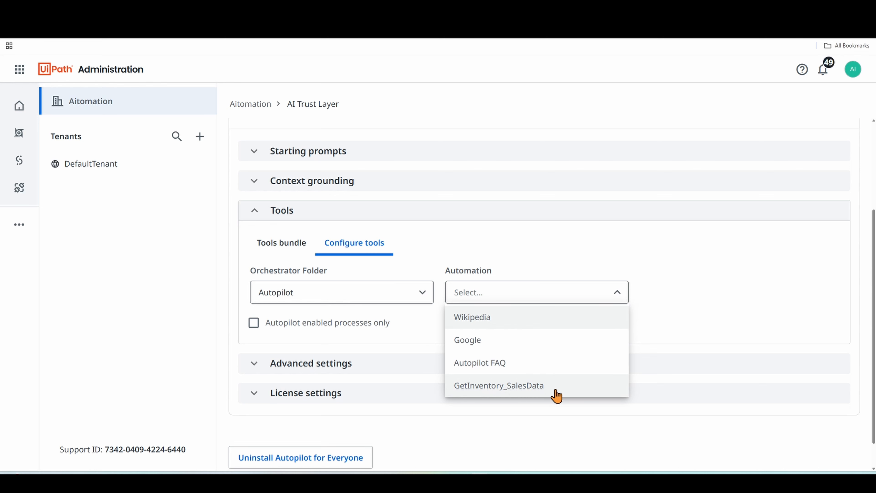
click(530, 389)
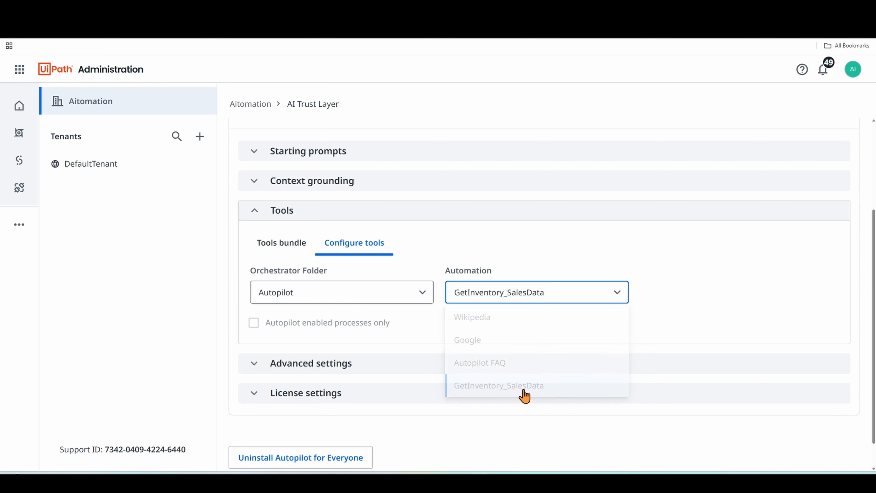
- Review the GetInventory_SalesData tool's prompt description, Autopilot enablement, output instructions and input arguments
scroll(515, 284, up, 8)
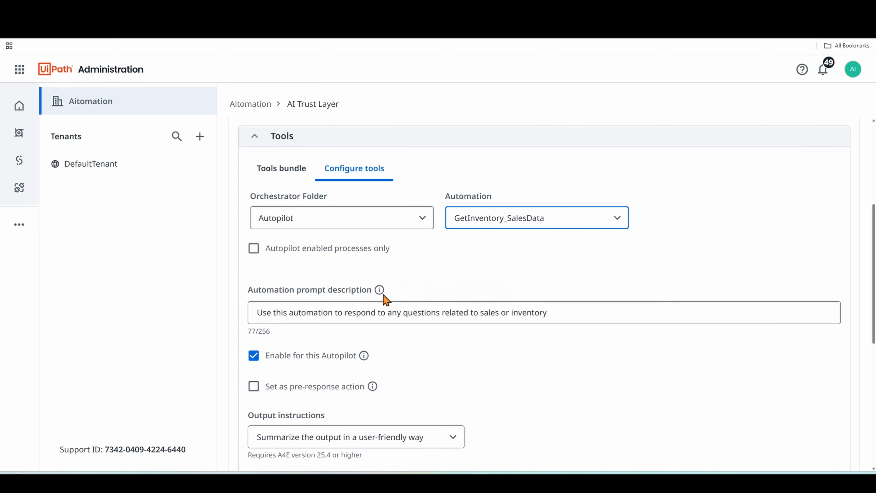
scroll(325, 334, down, 1)
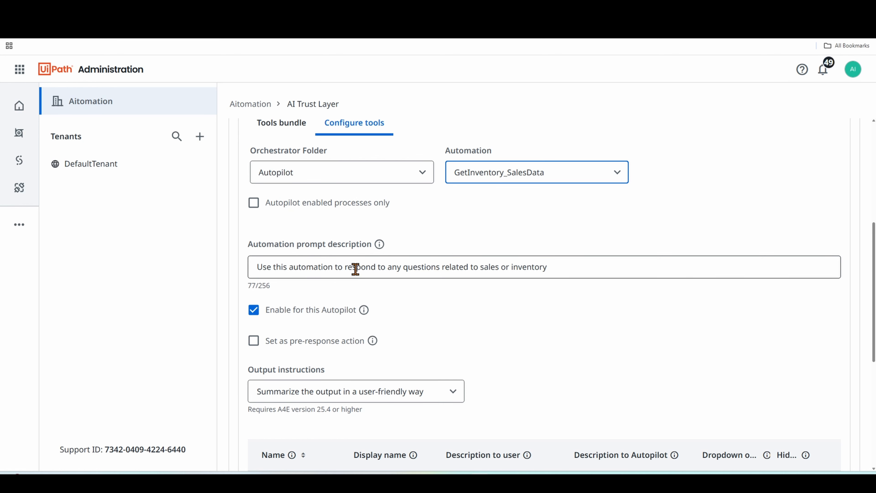
drag(258, 267, 553, 268)
click(554, 268)
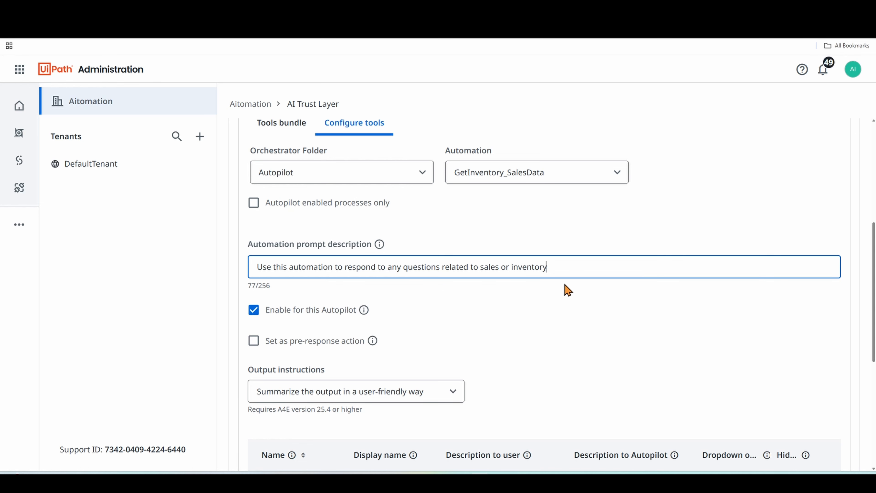
scroll(510, 297, down, 4)
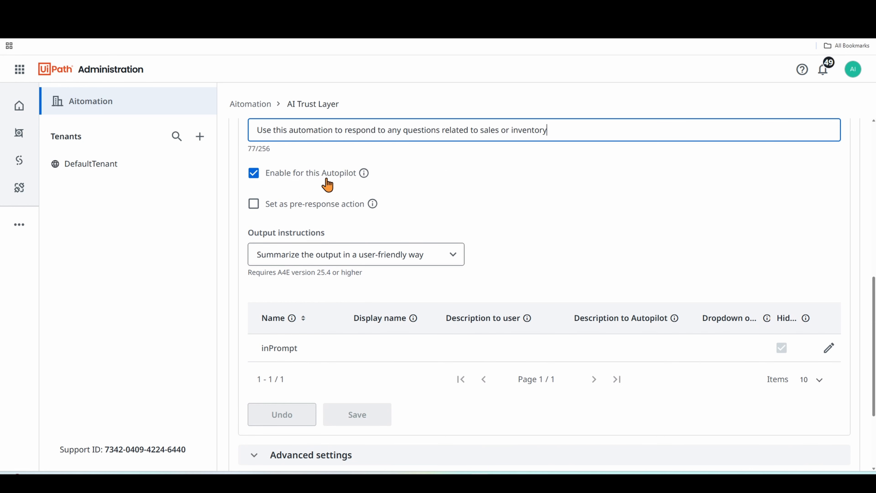
scroll(486, 193, up, 3)
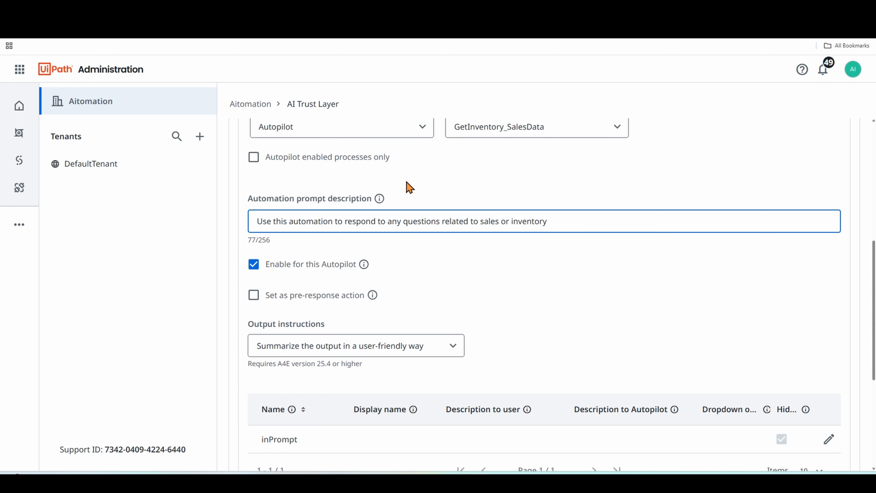
- Look through the output instructions options available for the GetInventory_SalesData tool without changing the selection
scroll(547, 210, down, 4)
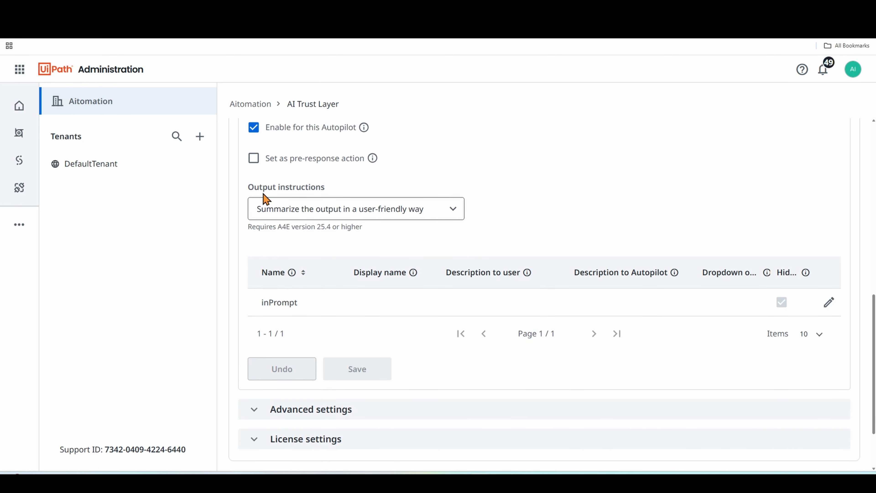
click(455, 211)
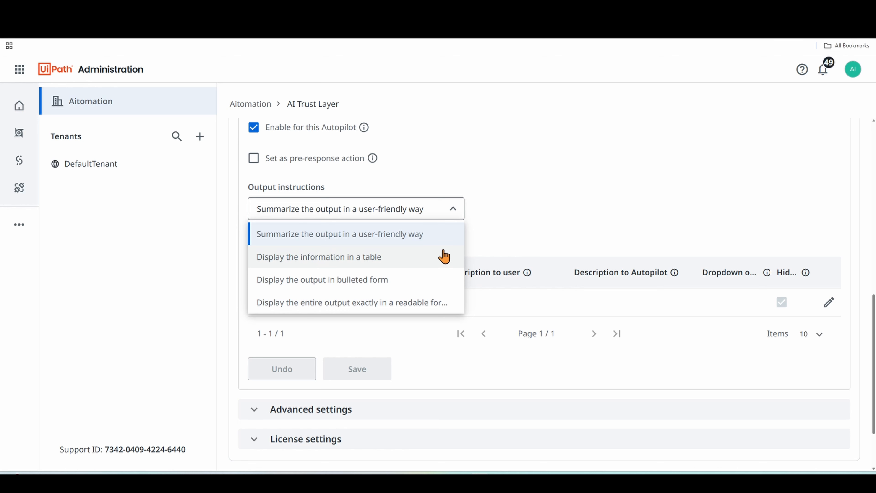
click(531, 193)
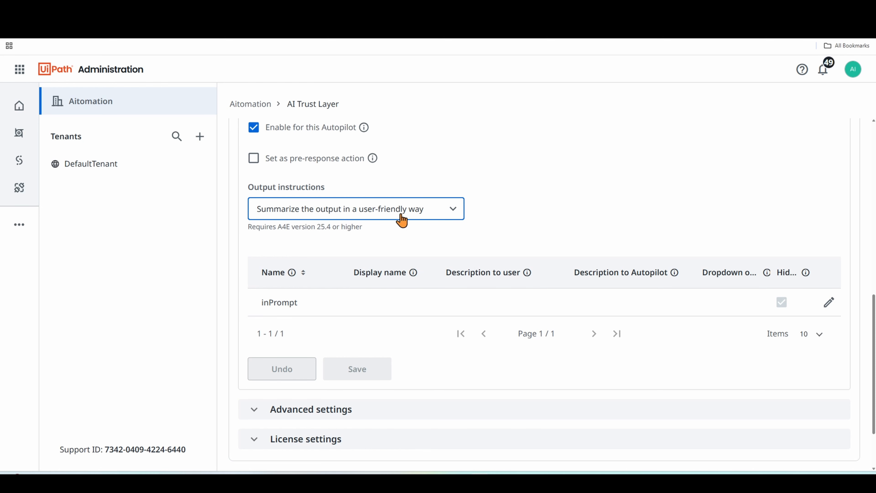
- Inspect the editable properties of the inPrompt argument, from display name to dropdown options, and leave without saving
scroll(551, 169, down, 2)
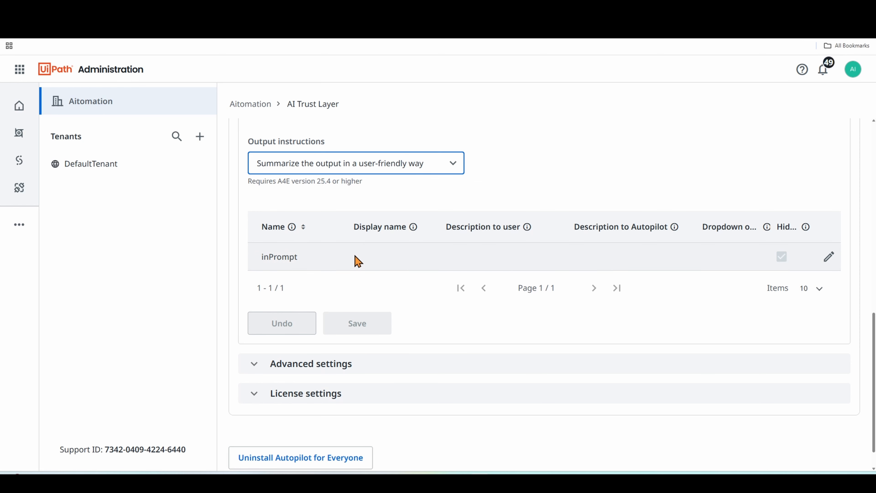
click(829, 258)
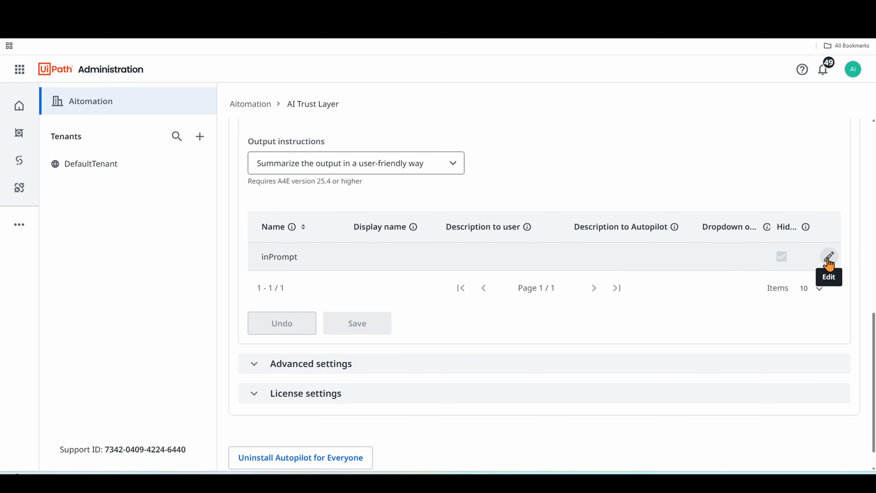
scroll(745, 214, down, 1)
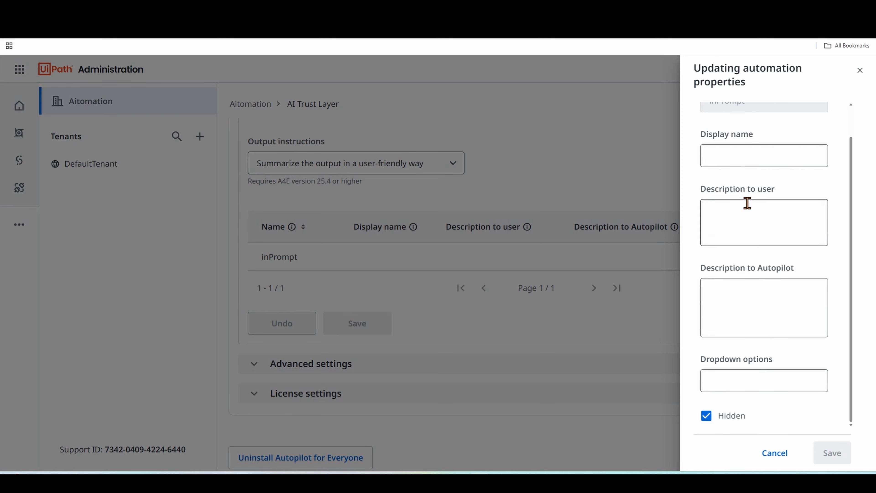
scroll(758, 174, up, 1)
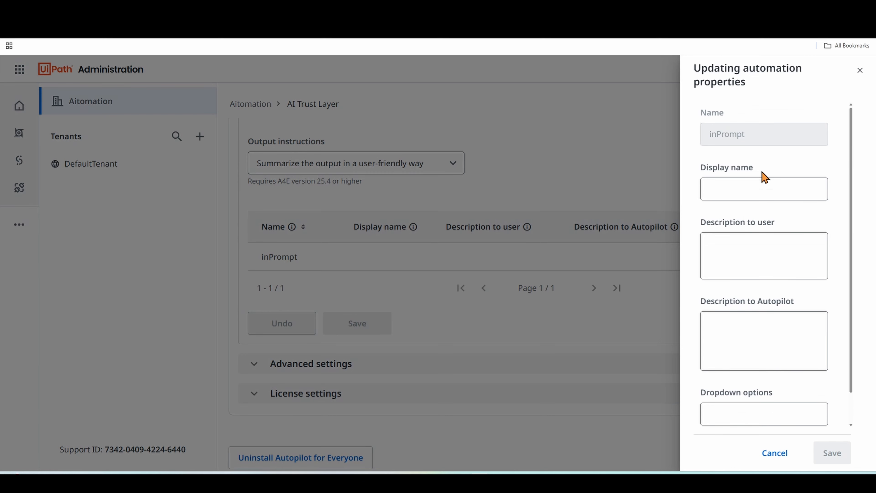
click(781, 455)
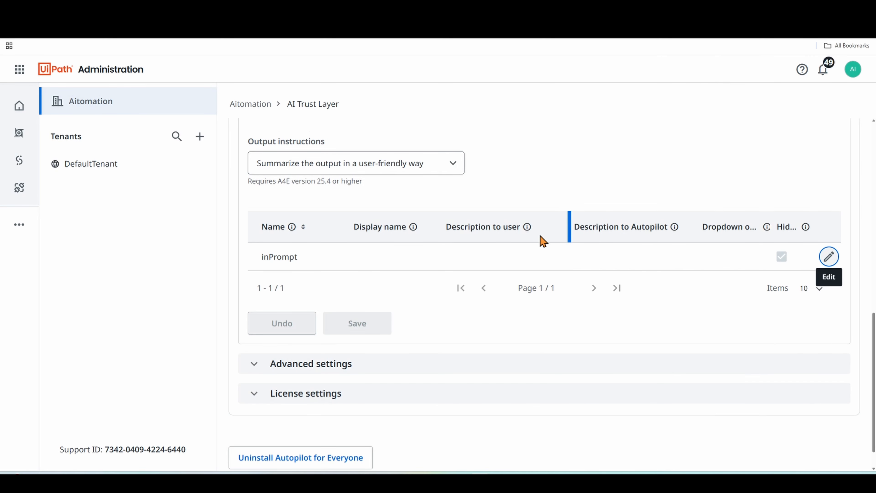
scroll(544, 240, down, 1)
scroll(544, 239, up, 1)
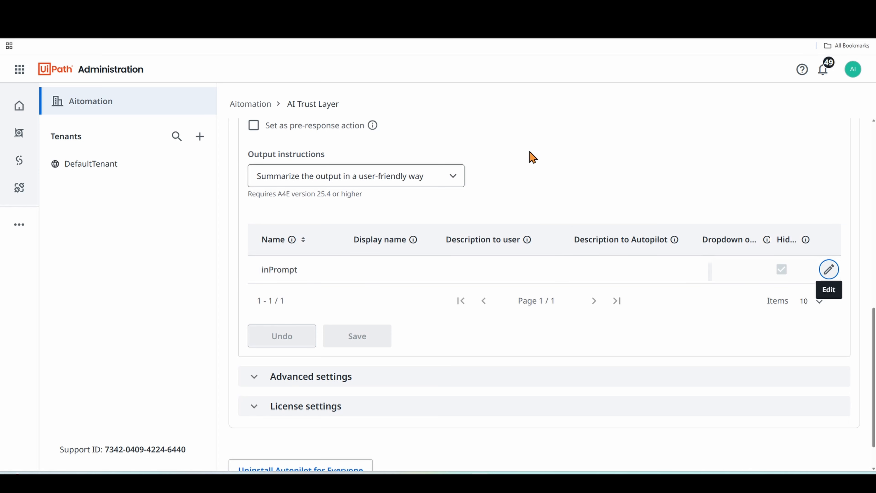
scroll(386, 307, up, 3)
scroll(433, 292, up, 1)
scroll(438, 280, down, 3)
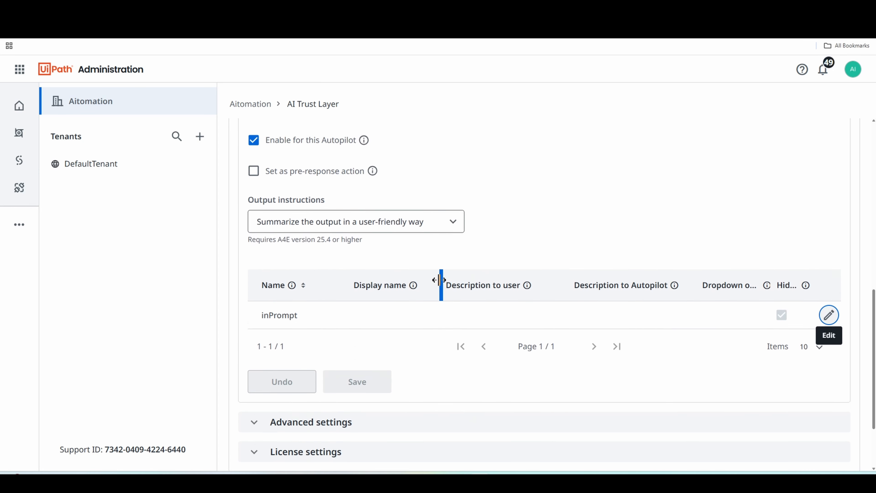
scroll(418, 236, up, 7)
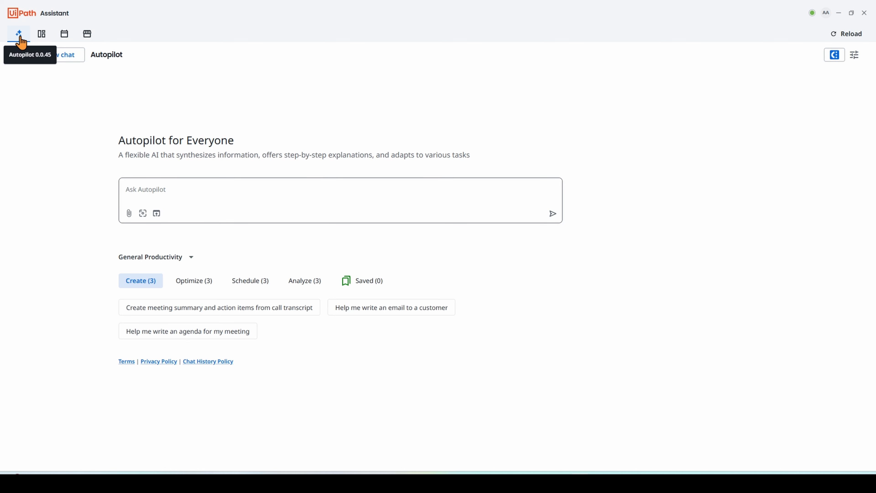
- Switch to UiPath Assistant and check Autopilot's access to the Get Inventory Sales Data automation in its settings
click(855, 57)
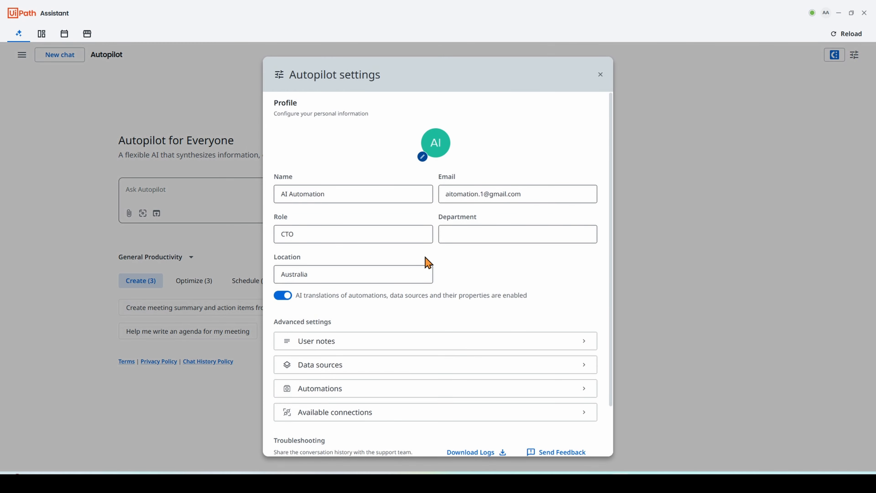
scroll(413, 231, down, 2)
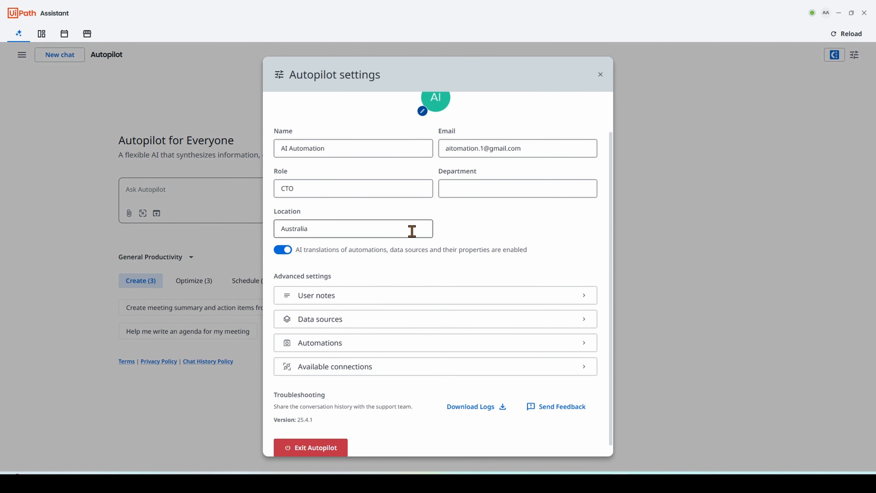
click(358, 335)
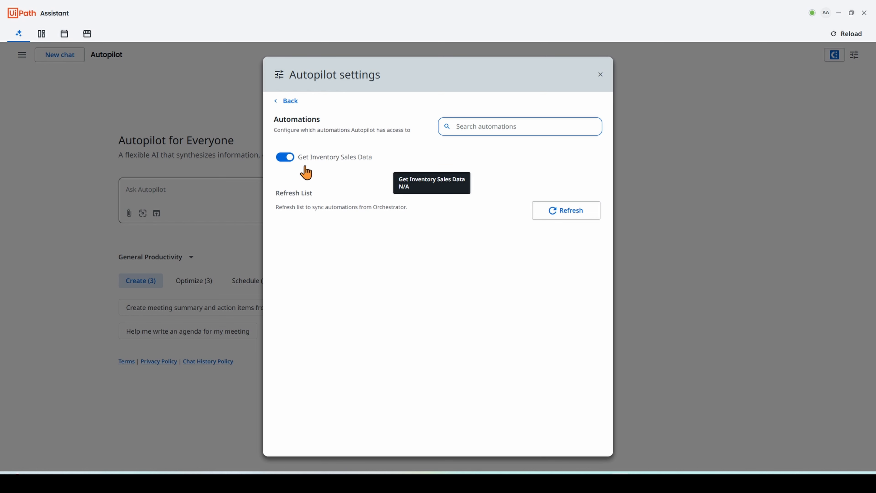
click(294, 157)
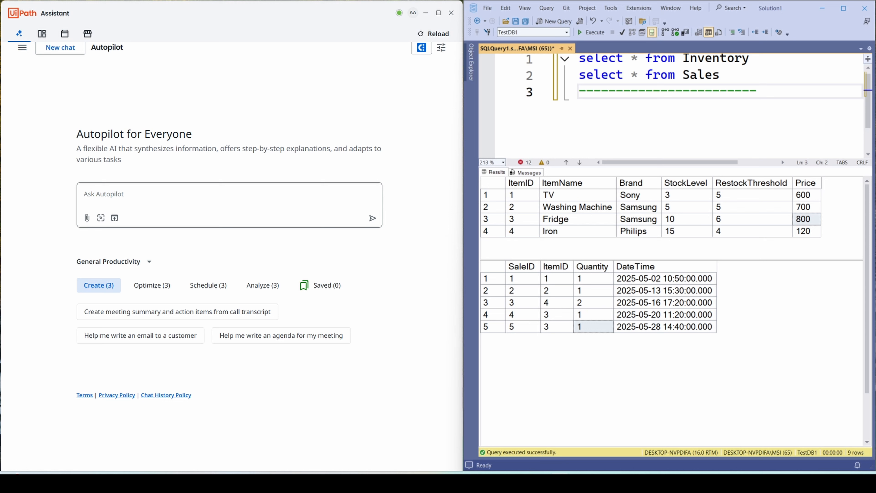
- Ask Autopilot "Which items I need to restock? Show me the results in tabular format" and run Get Inventory Sales Data with OpenAI-Chatgpt-Connector
click(147, 195)
text(Which items I need to restock? Show me the results in tabular format)
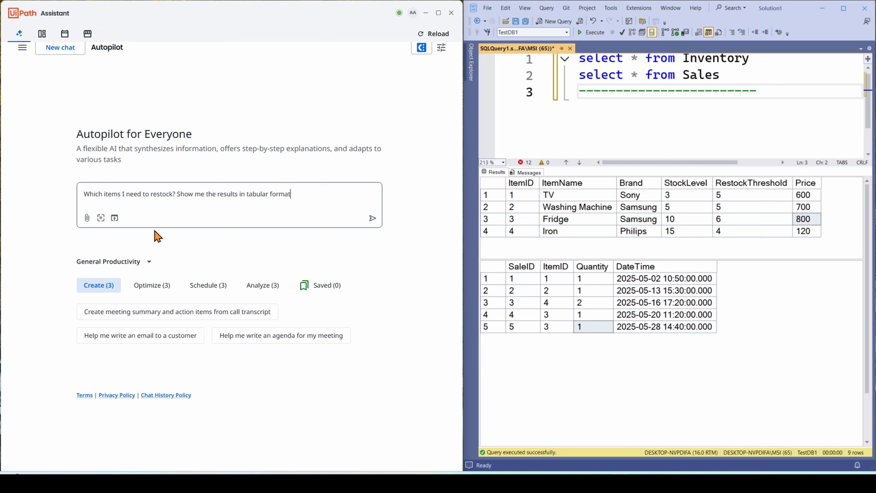
click(372, 218)
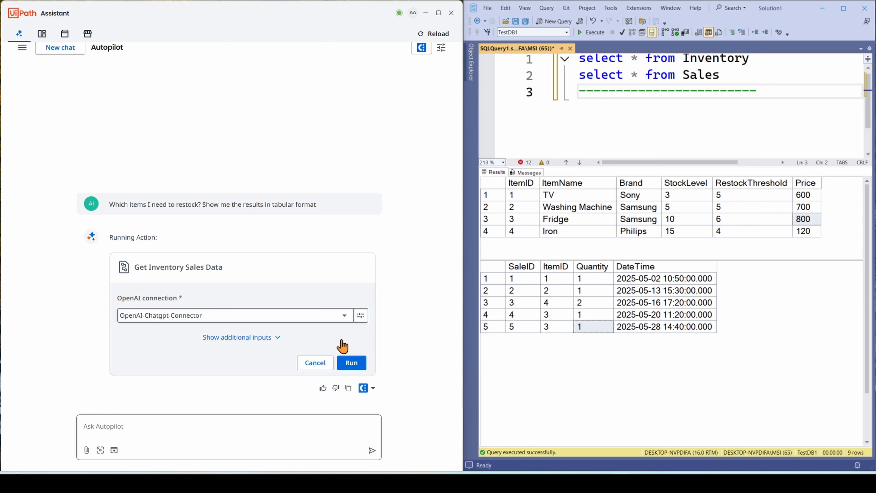
click(358, 363)
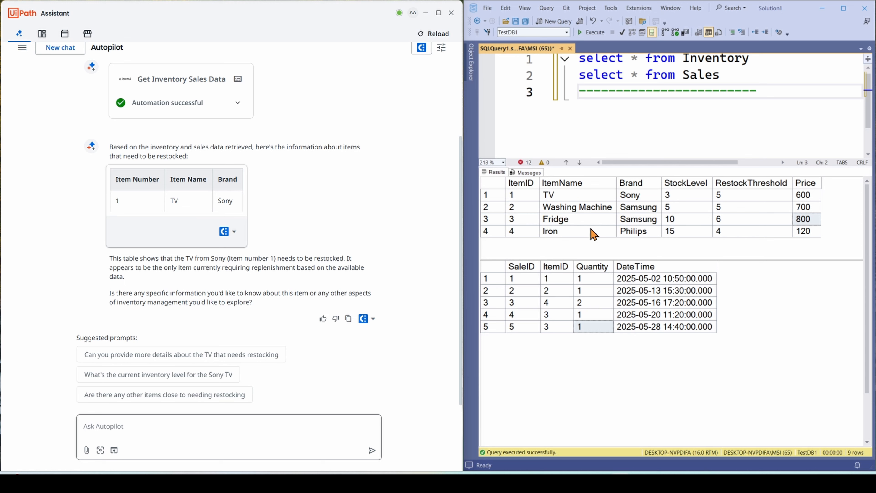
- Compare the restock answer with the TV's stock level and restock threshold in the SQL Server Inventory results
click(692, 197)
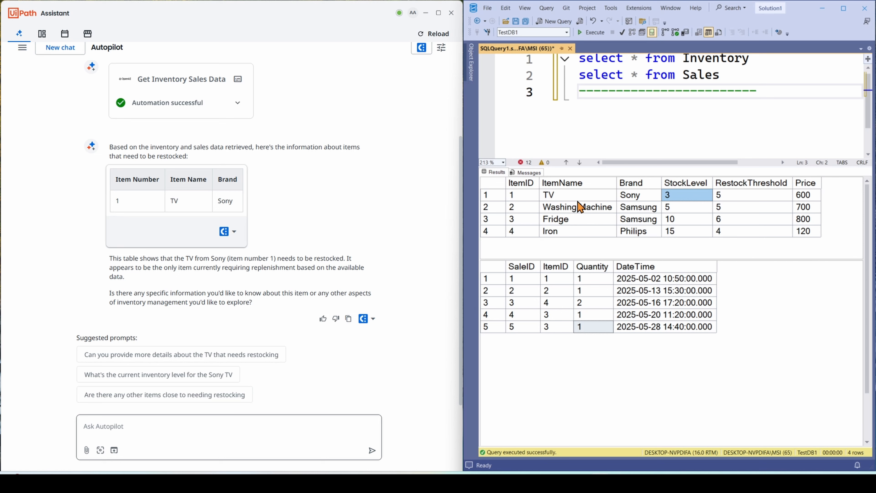
click(567, 196)
click(682, 198)
click(756, 197)
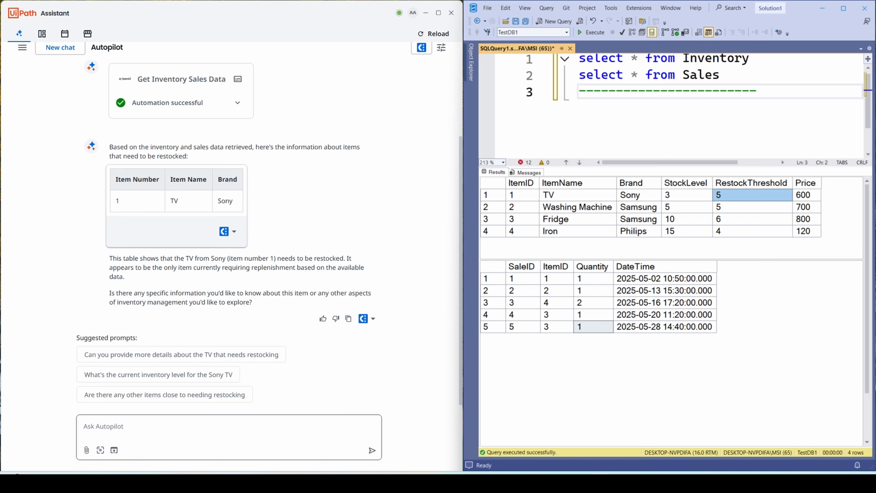
click(239, 295)
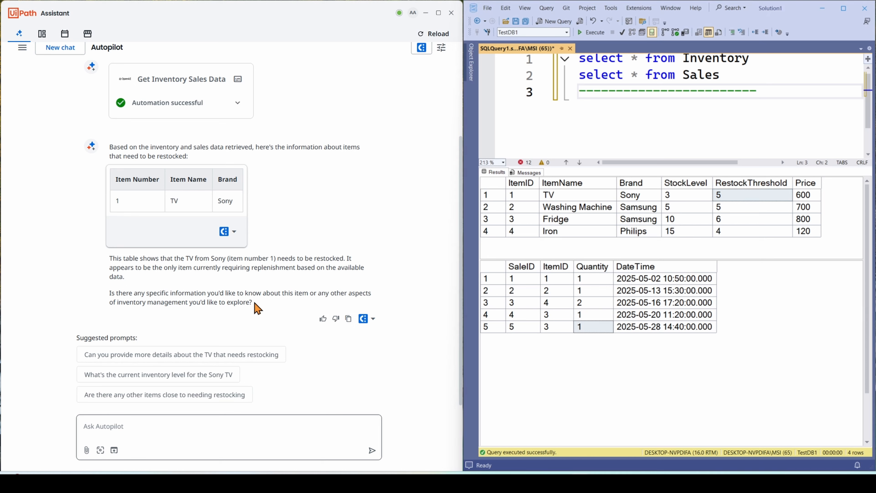
- Ask Autopilot "Any Apple or Sony products sold in May?" and run the Get Inventory Sales Data action
click(138, 424)
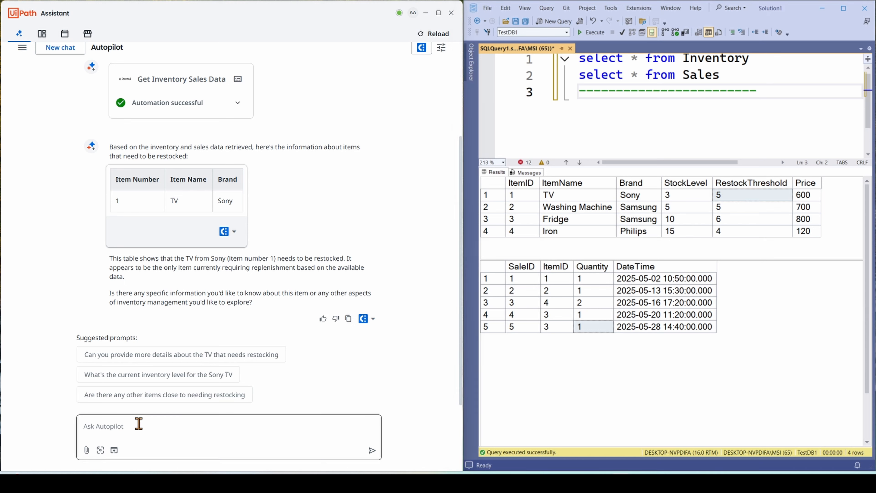
text(Any Apple or Sony products sold in May?)
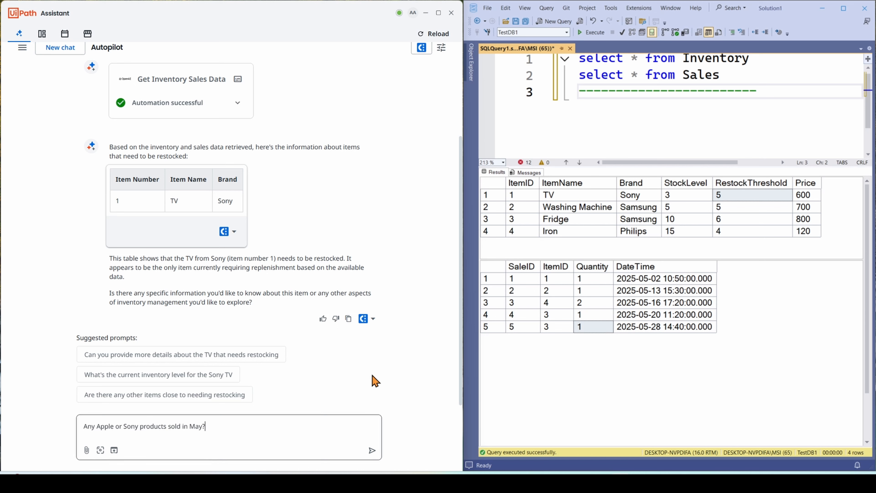
key(Return)
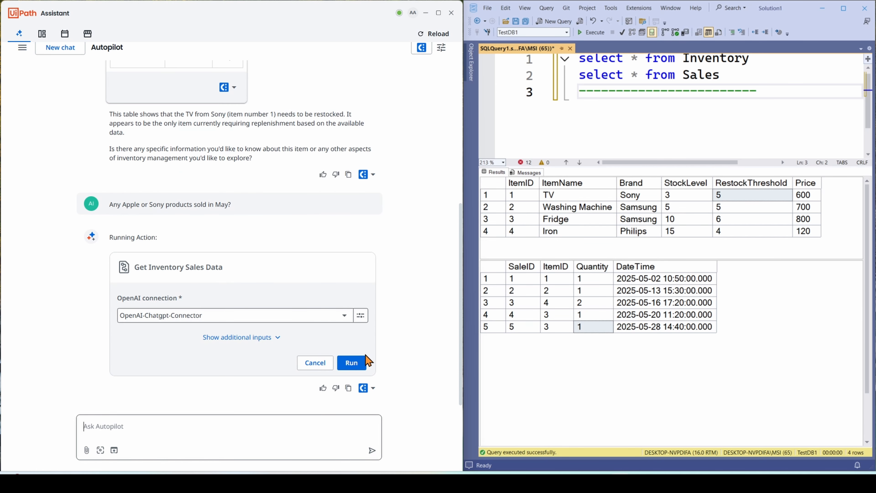
click(352, 363)
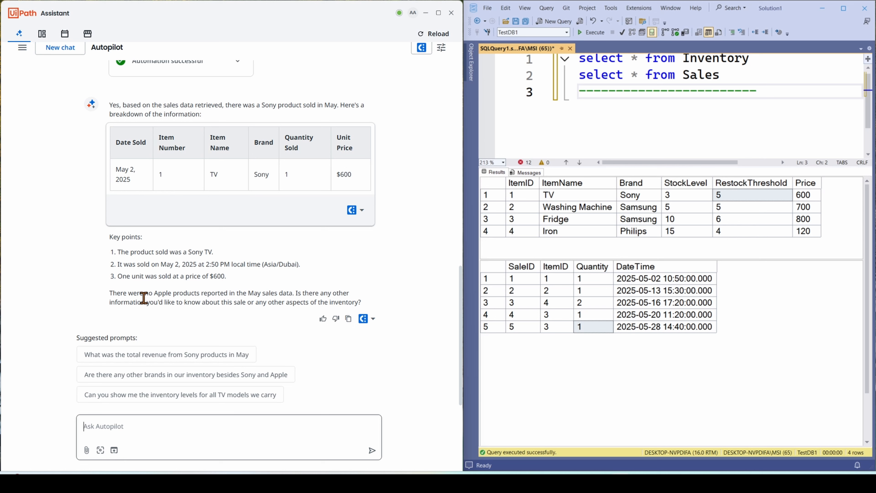
- Examine the answer's statement about Apple products in the May sales data
drag(138, 295, 195, 294)
drag(232, 294, 309, 295)
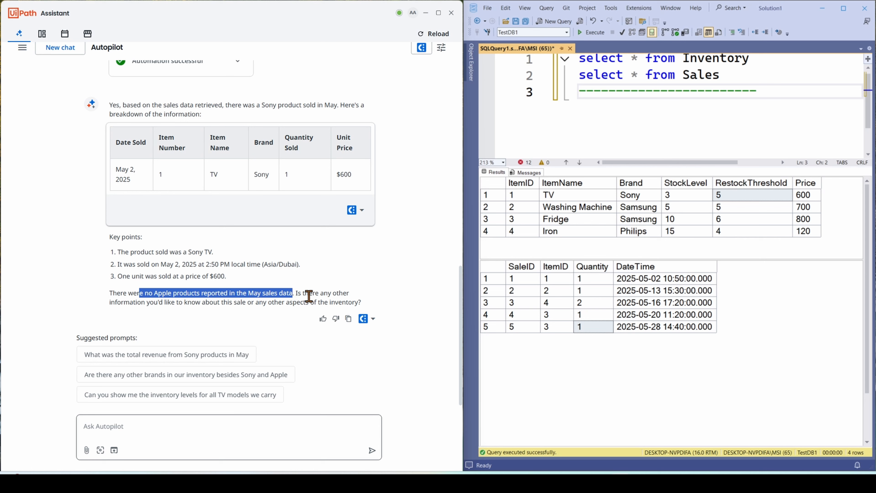
click(308, 296)
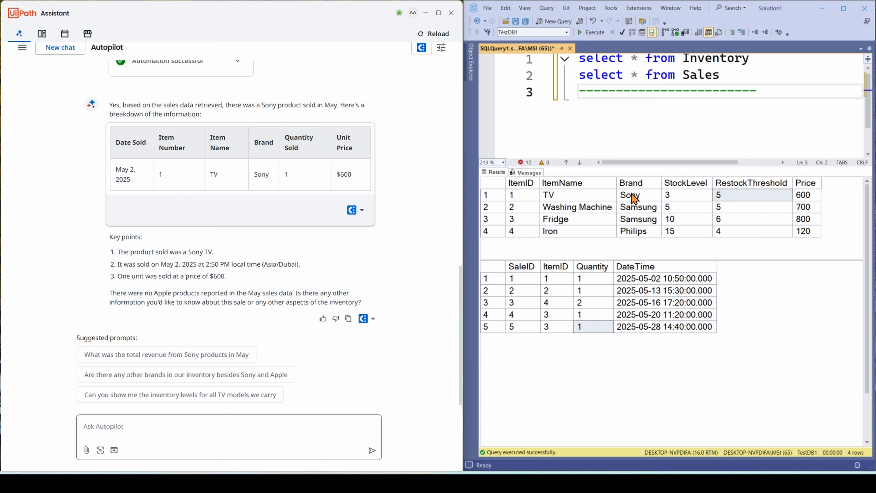
- Check the Sony sales answer against the TV's item ID, brand and price in Inventory and its quantity in Sales
click(583, 198)
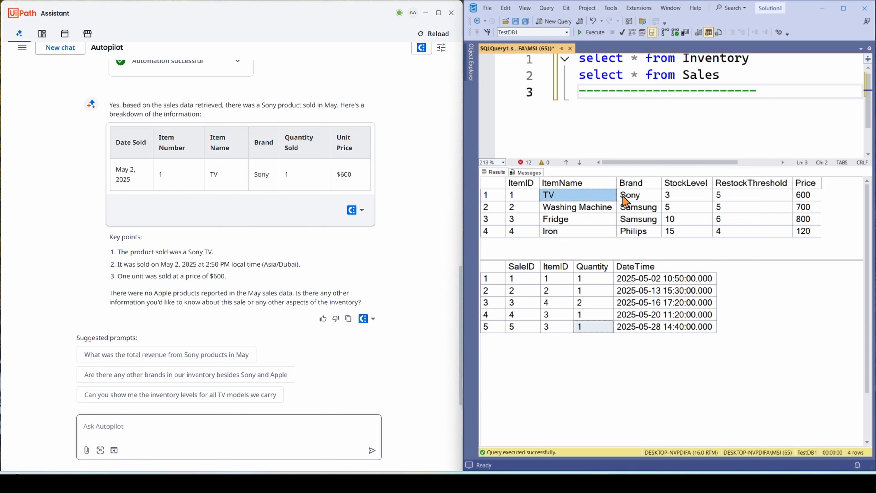
click(636, 200)
click(519, 196)
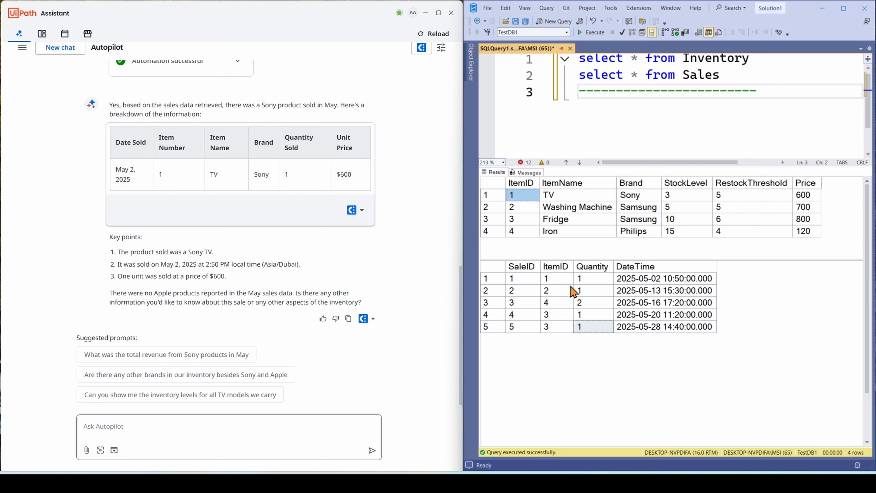
click(558, 278)
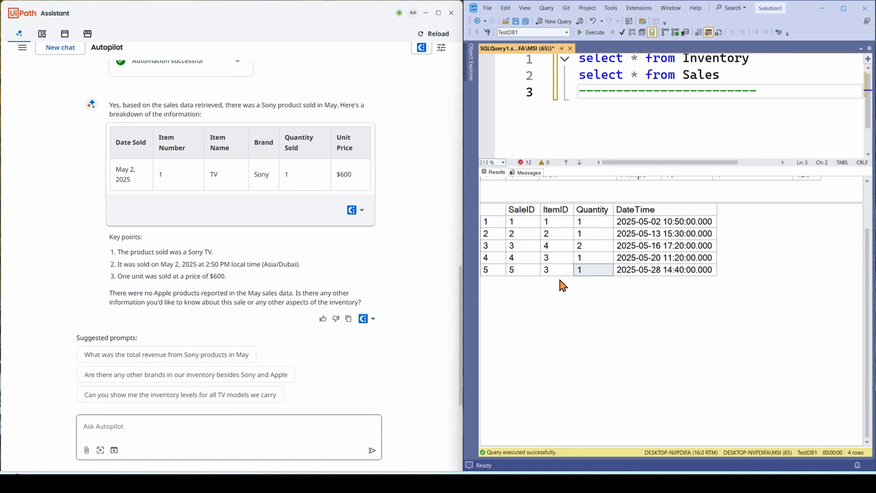
click(599, 225)
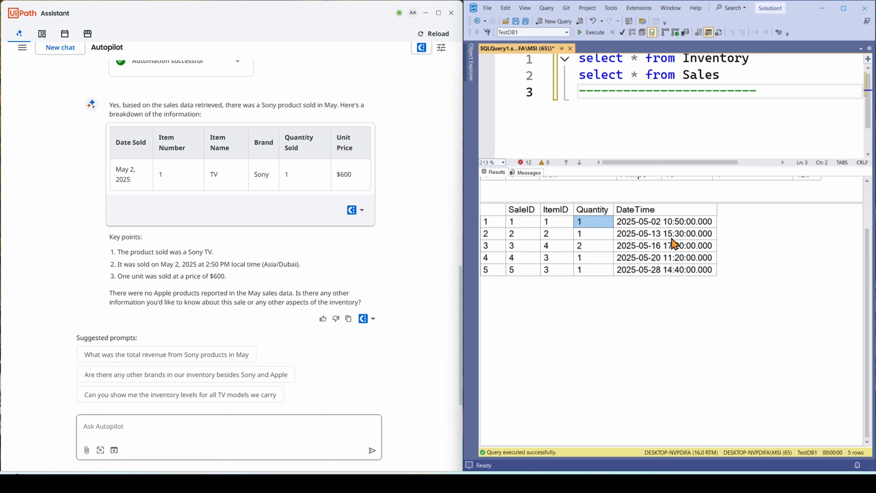
scroll(872, 209, up, 3)
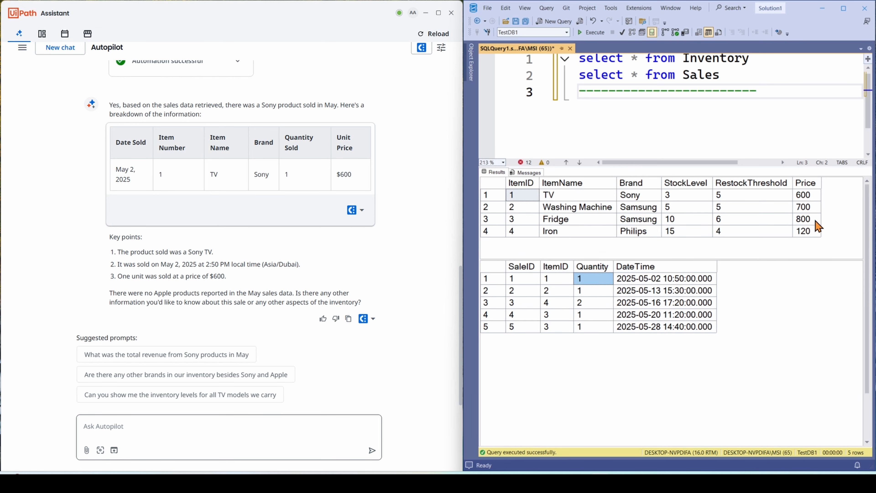
click(806, 198)
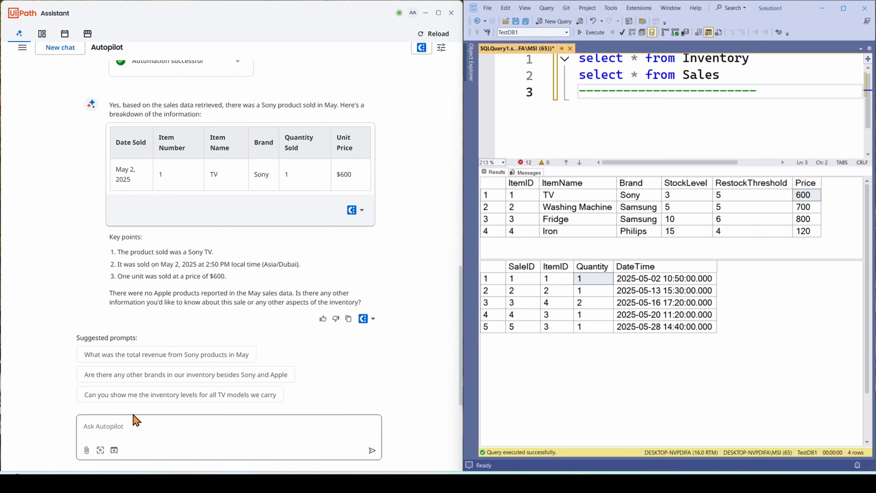
- Ask Autopilot "How much revenue made from selling Fridges in May?" and run the Get Inventory Sales Data action
click(123, 421)
text(How much revenue made from selling Fridges in May?)
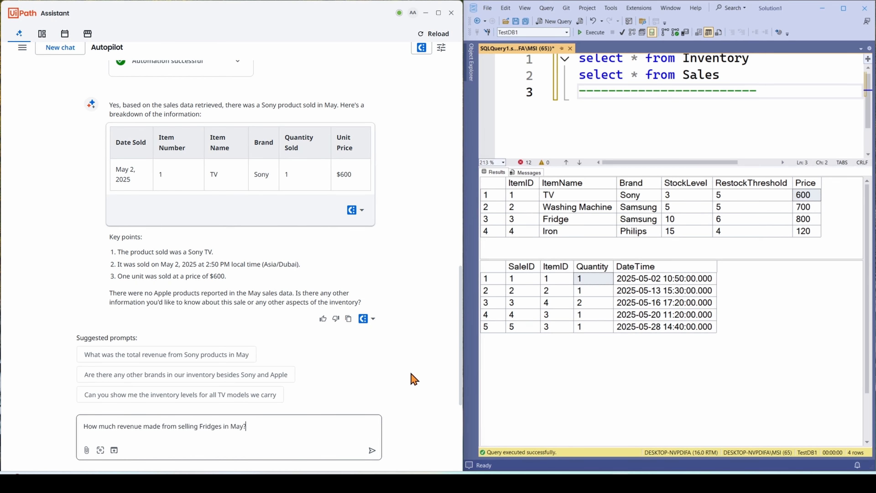
key(Return)
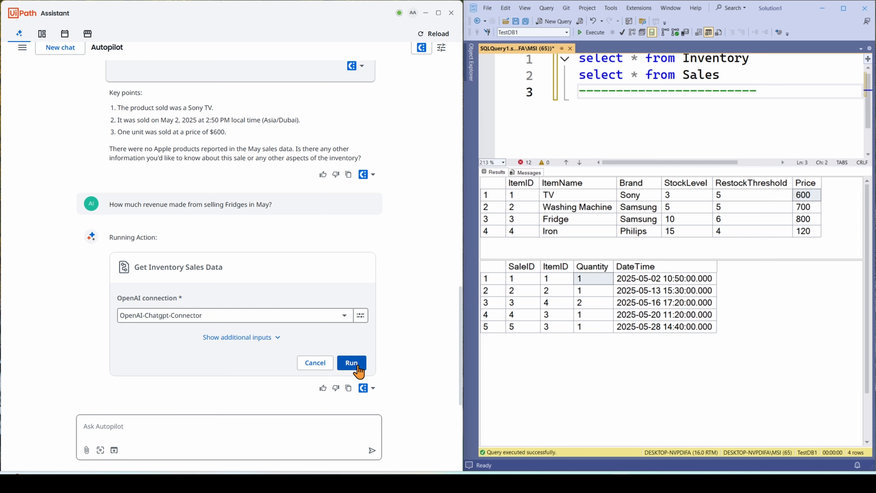
click(352, 363)
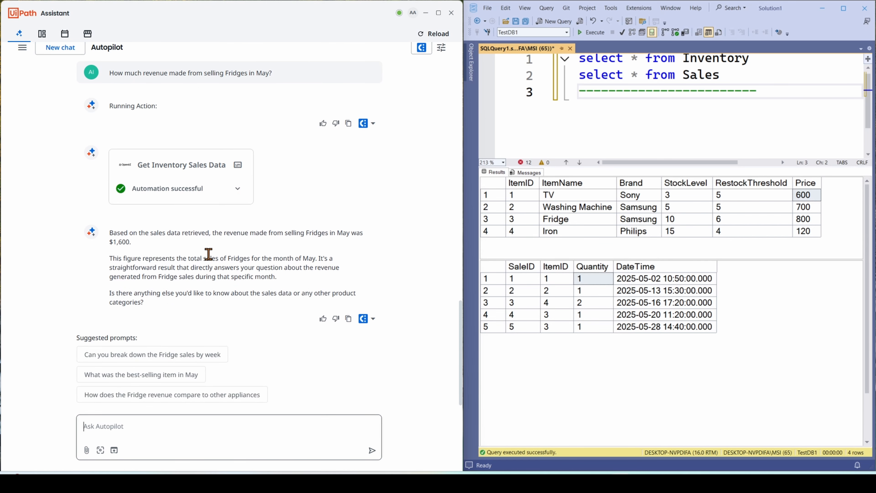
- Look up the Fridge's price in the Inventory results and locate the rows with its item ID in Sales
click(585, 223)
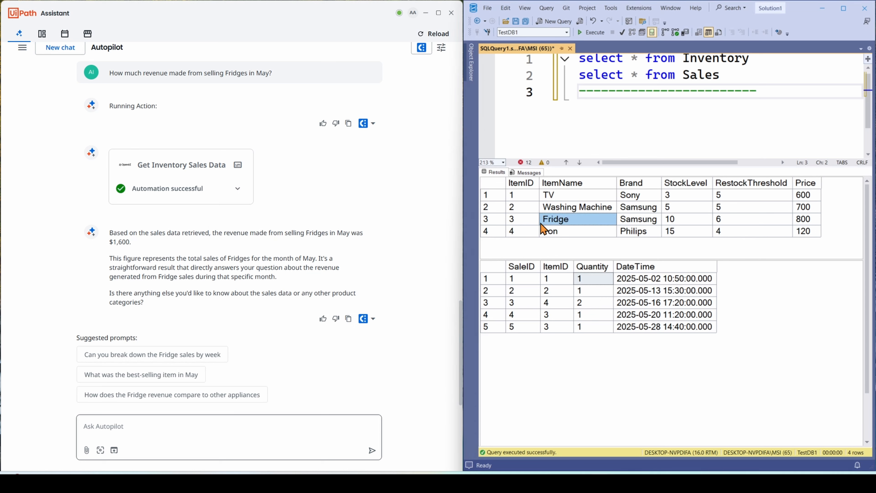
click(812, 221)
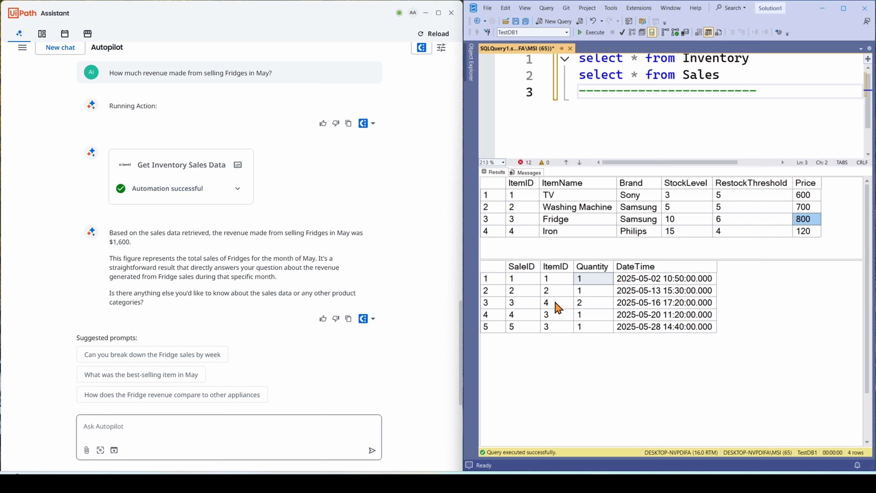
click(559, 318)
click(562, 271)
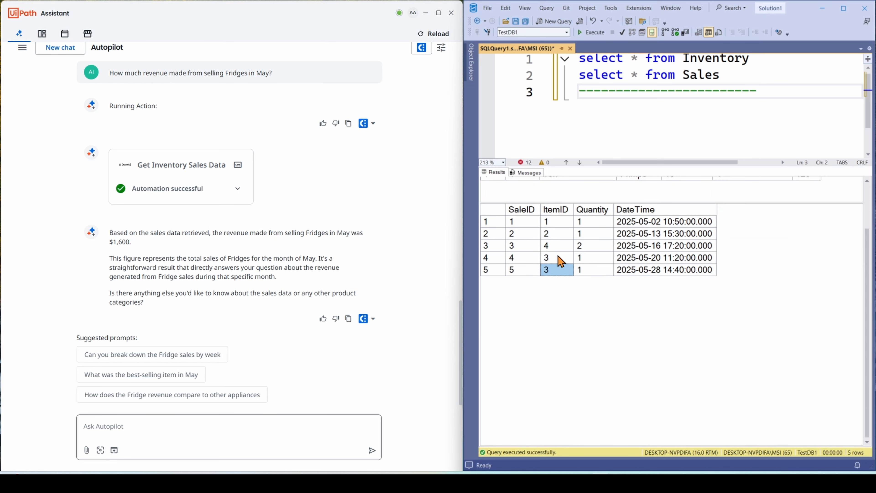
click(560, 258)
click(561, 270)
click(557, 258)
click(562, 273)
click(560, 258)
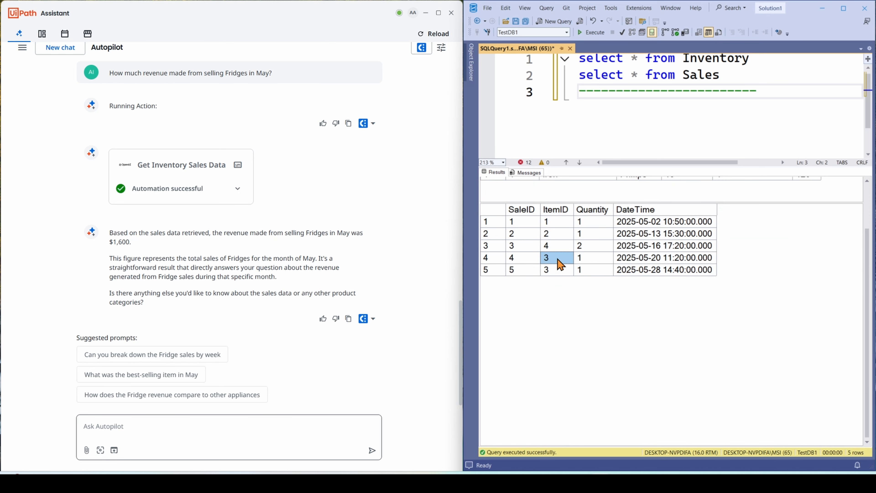
- Compare the quantities in the Fridge's Sales rows with the revenue stated in Autopilot's answer
click(593, 258)
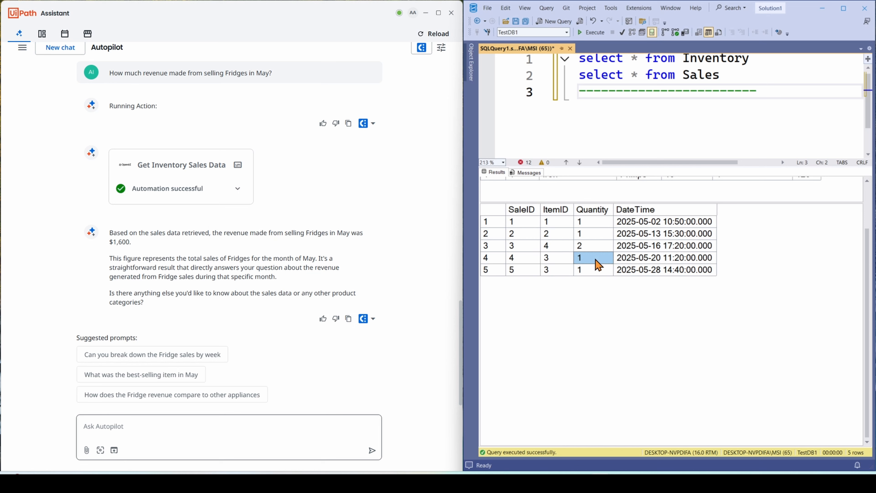
click(595, 272)
click(590, 259)
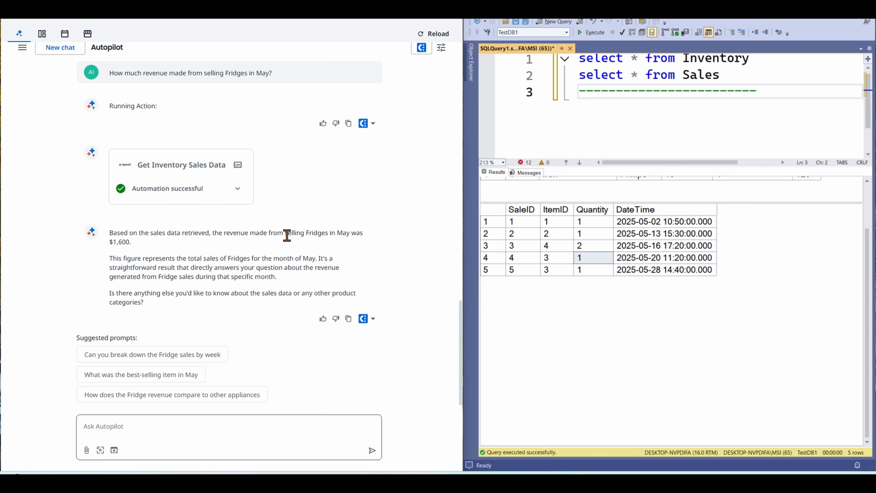
scroll(287, 229, up, 1)
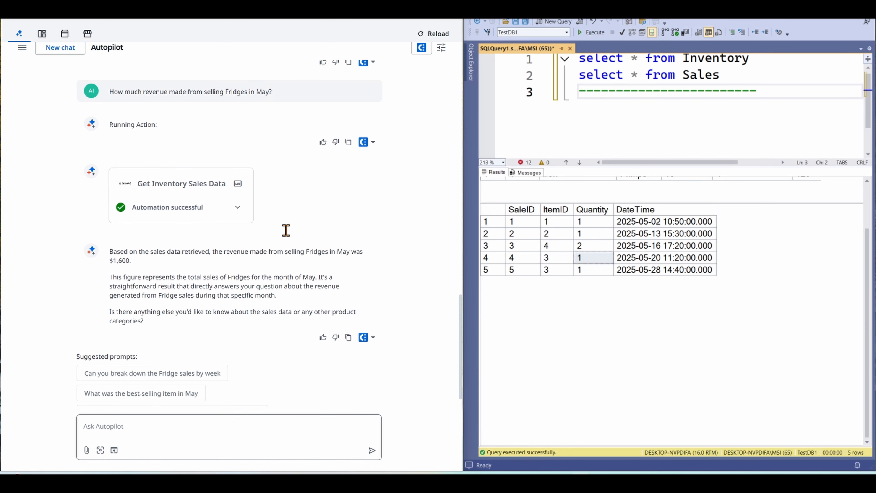
scroll(288, 228, down, 1)
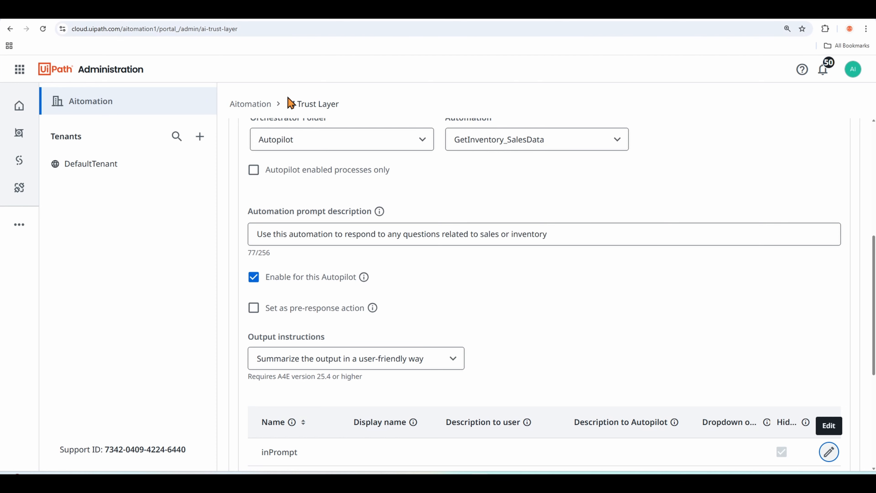
- In the AI Trust Layer settings, set the GetInventory_SalesData automation as a pre-response action
scroll(414, 214, up, 1)
scroll(468, 231, down, 1)
mouse_move(374, 310)
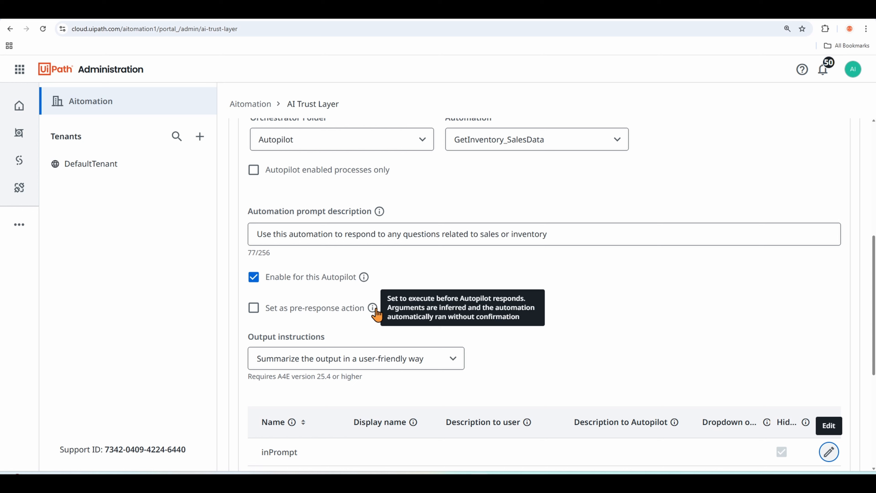
click(255, 308)
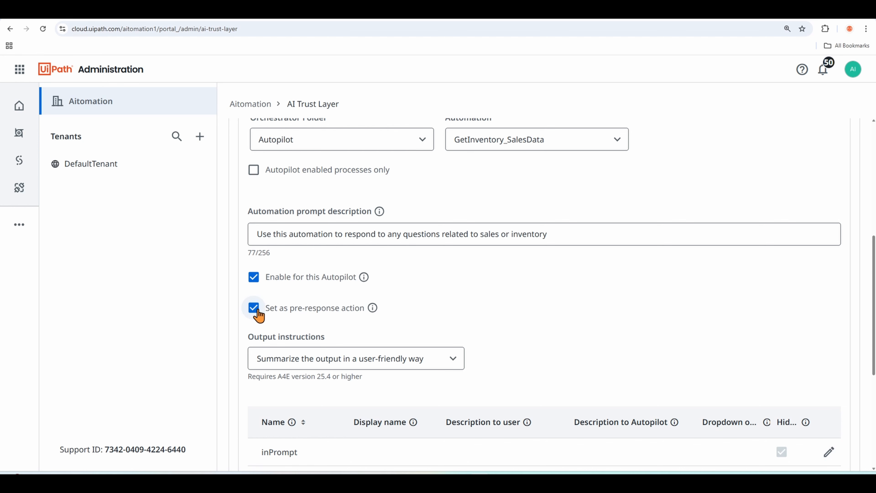
scroll(645, 352, down, 6)
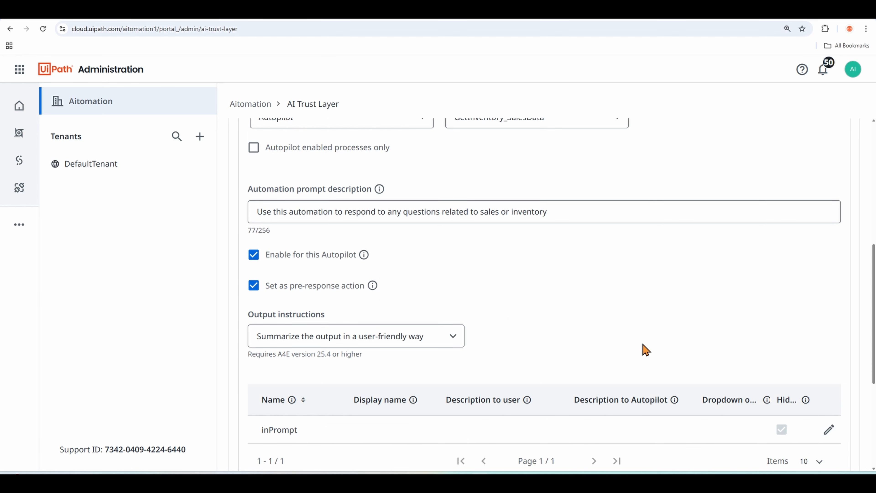
click(368, 301)
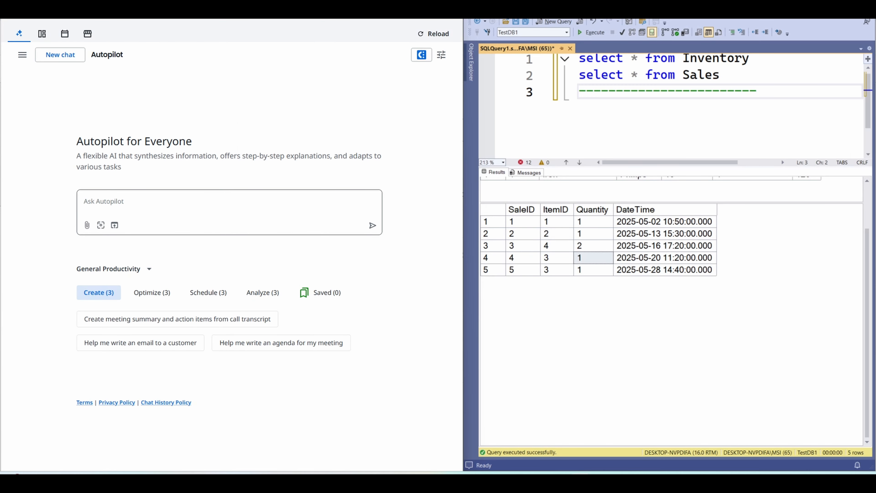
- In a new Autopilot chat, ask "How many irons sold in May? And how much we made from selling them?"
click(128, 202)
text(How many irons sold in May? And how much we made from selling them?)
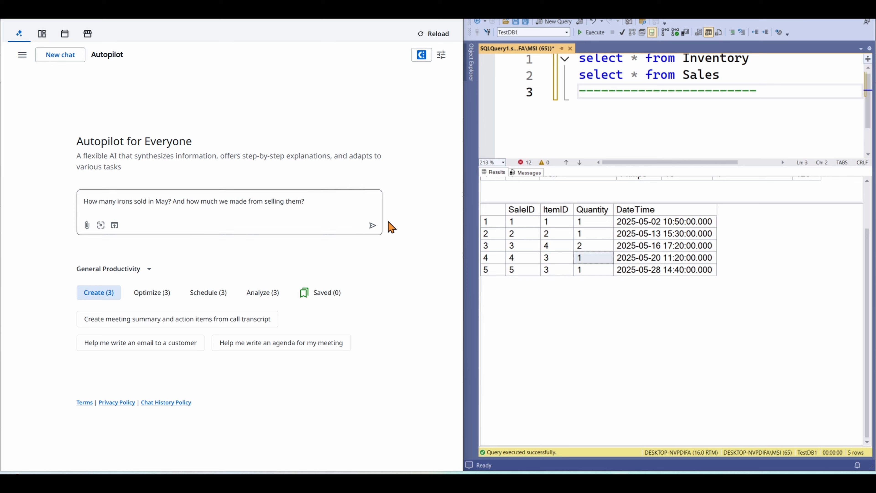
click(373, 225)
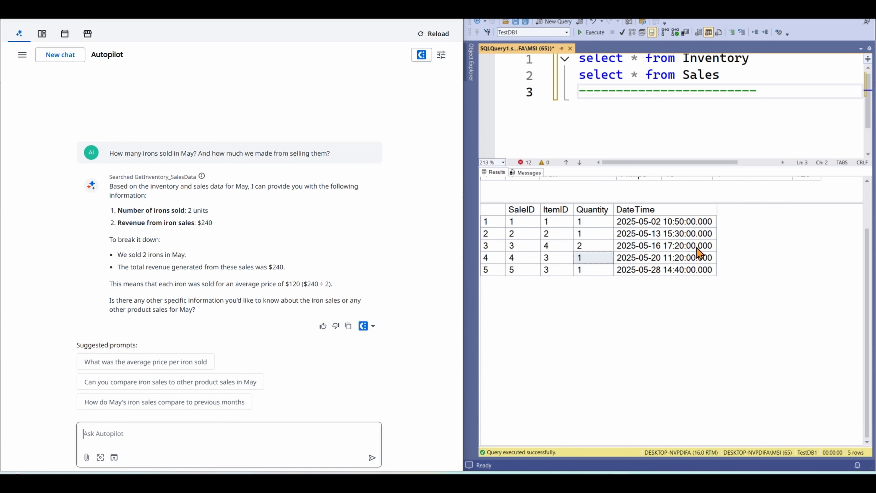
- Check the iron answer's units and revenue against the Iron's item ID and price in Inventory and its quantity in Sales
scroll(698, 207, up, 2)
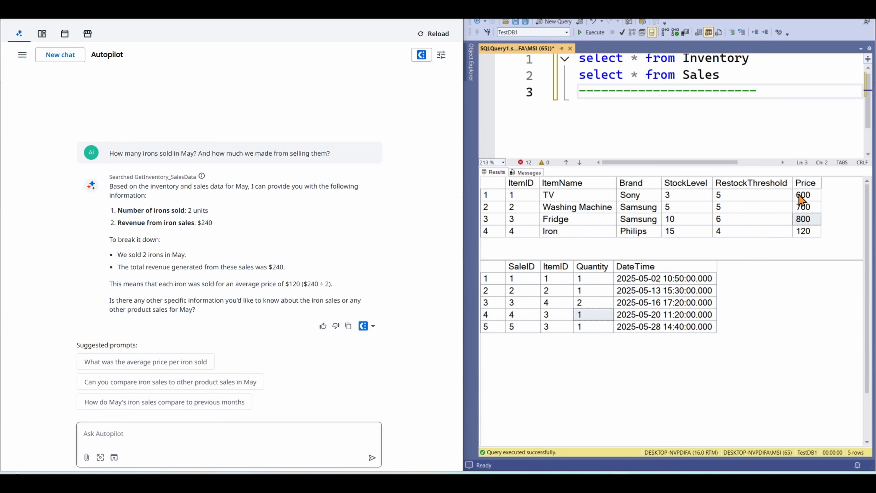
click(574, 233)
click(521, 233)
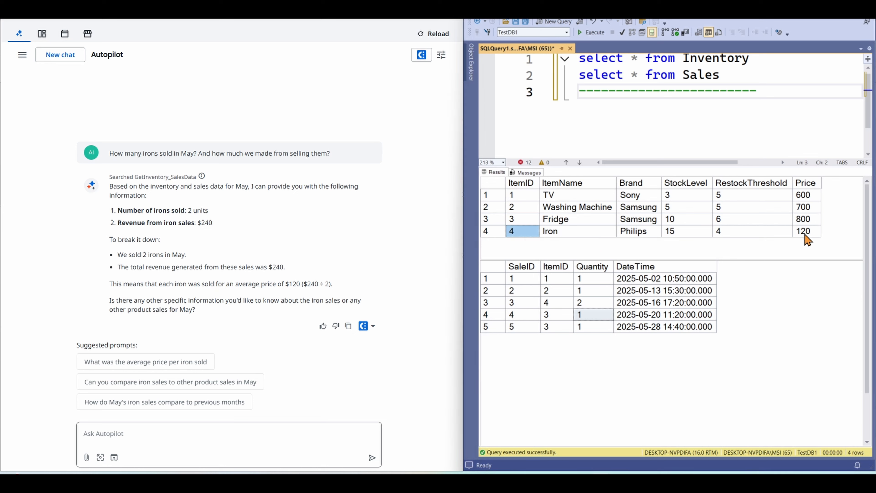
click(557, 303)
scroll(555, 310, down, 2)
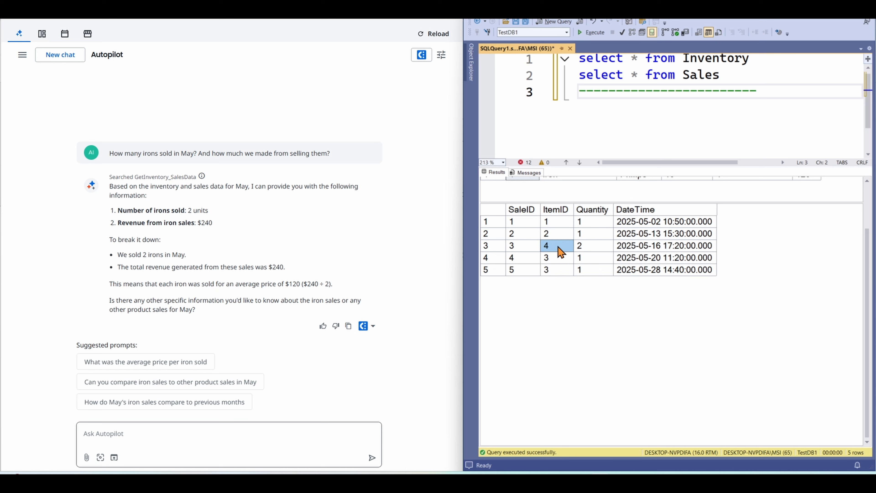
click(585, 247)
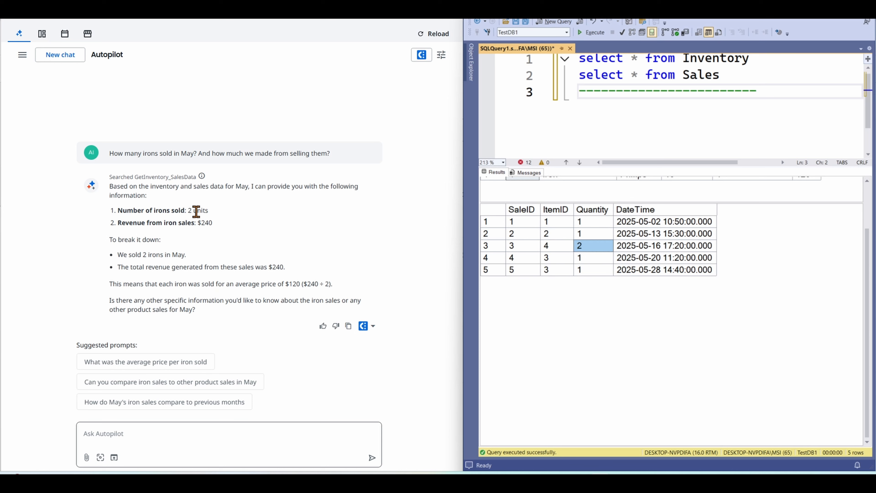
drag(202, 223, 218, 227)
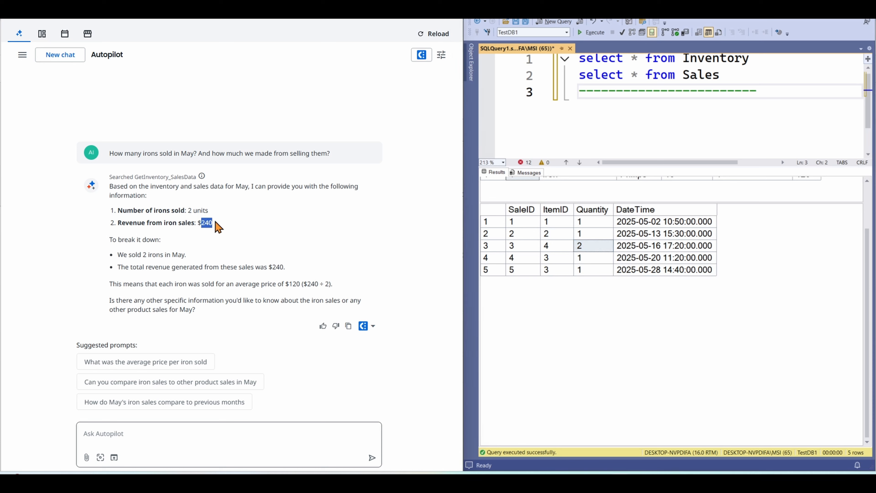
click(221, 233)
- Ask Autopilot "In May, when most of the sales transactions happened? morning or evening?"
click(151, 438)
text(In May, when most of the sales transactions happened? morning or evening?)
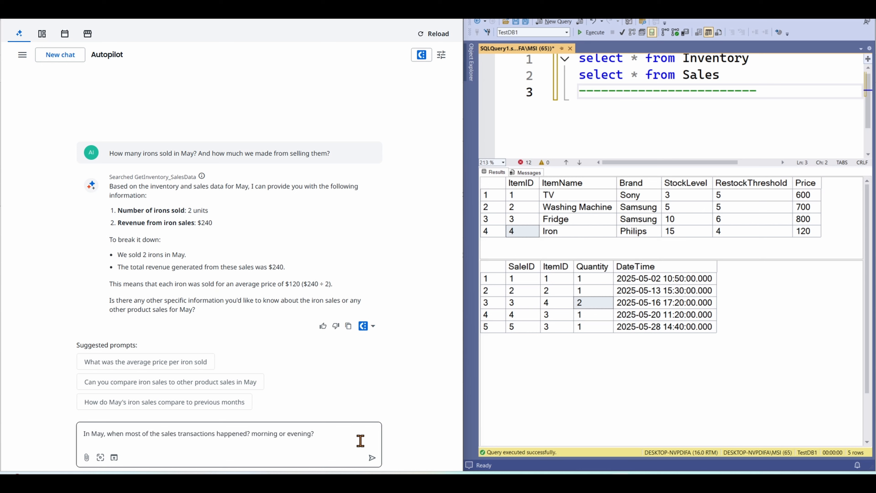
click(372, 458)
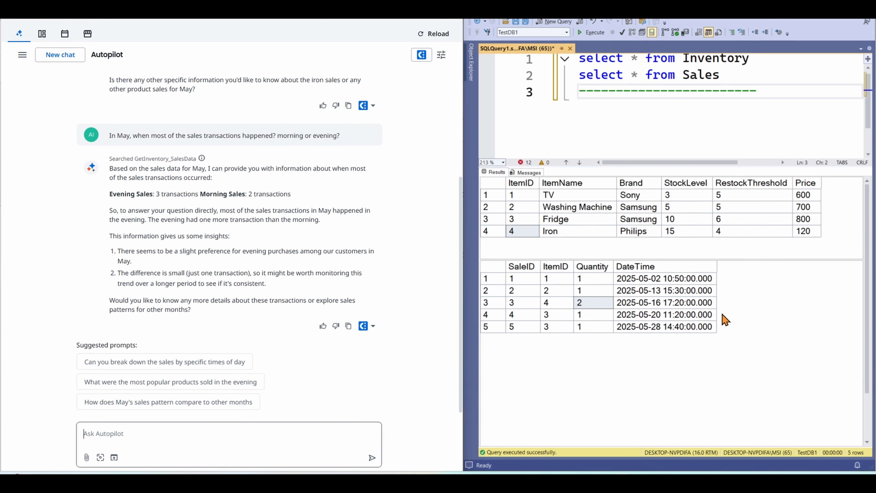
- Compare the answer's morning and evening transaction counts with the DateTime values in the Sales results
click(638, 282)
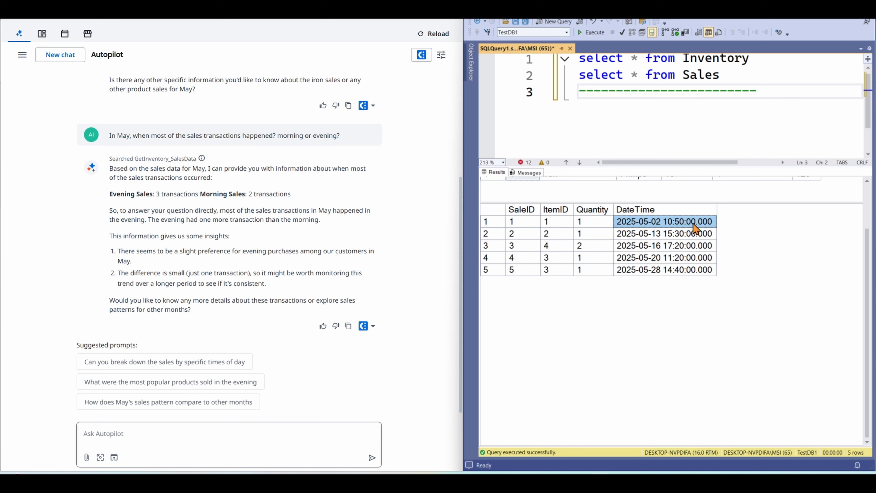
click(677, 262)
click(674, 223)
click(676, 260)
click(677, 236)
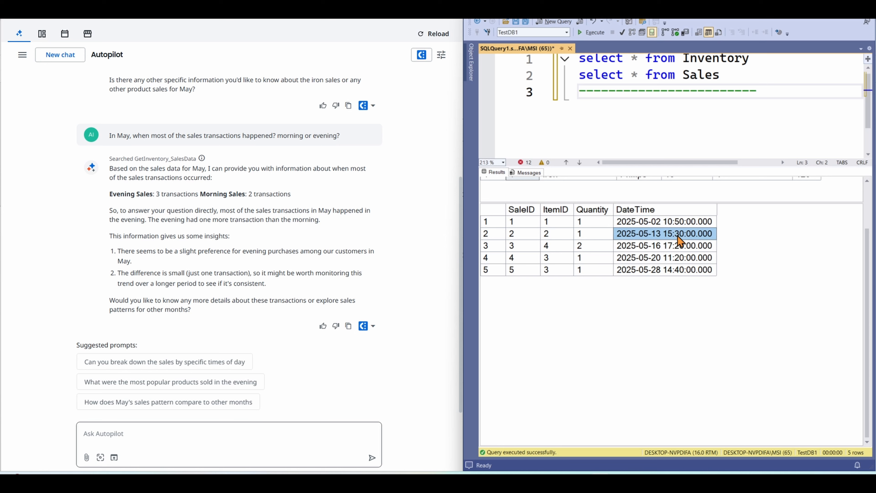
click(677, 246)
click(682, 271)
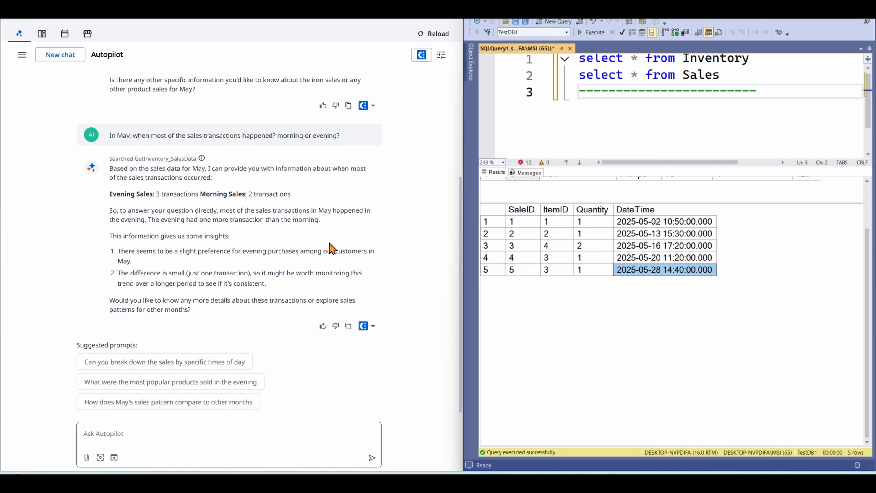
scroll(191, 218, up, 1)
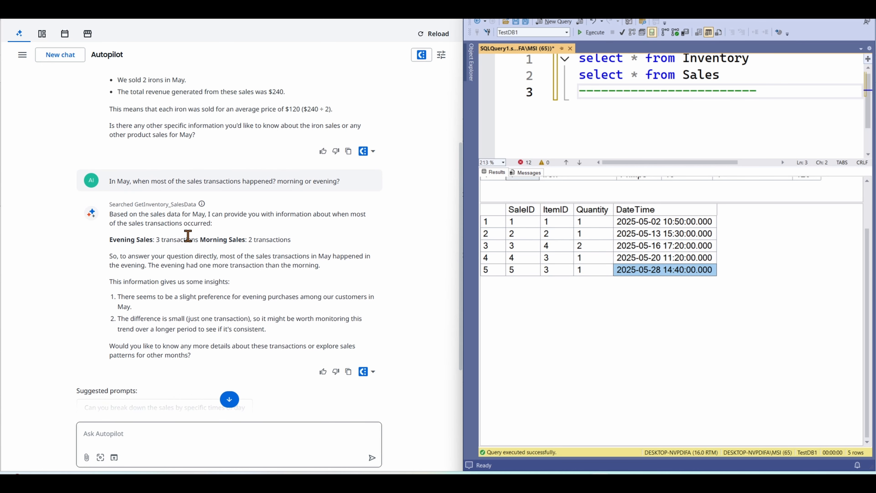